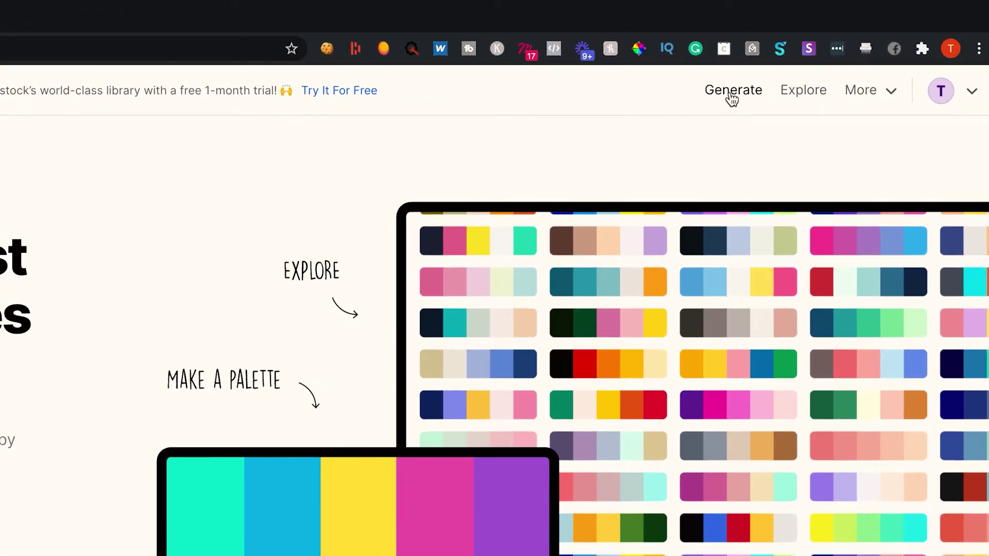
# Open the palette generator and cycle through several random five-colour palettes.
pyautogui.click(815, 58)
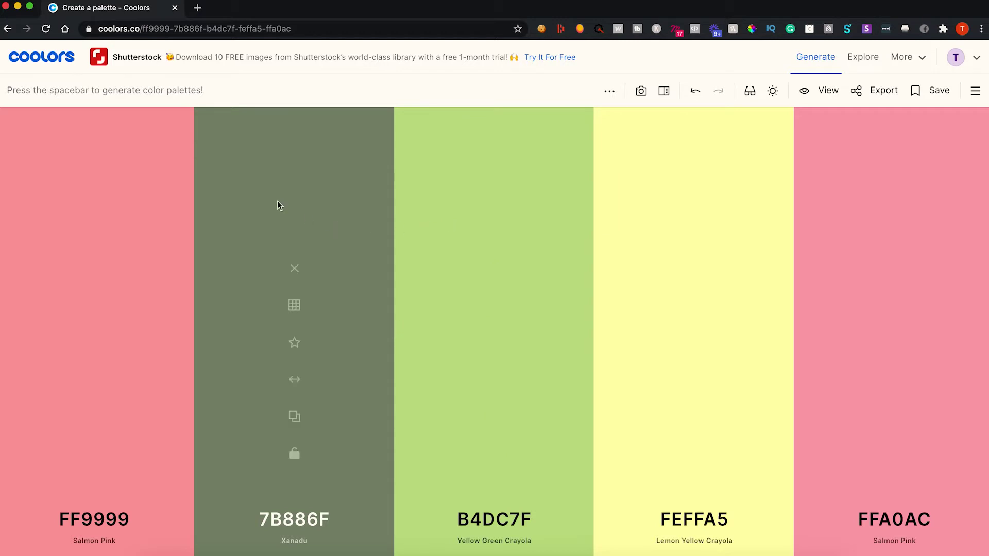
pyautogui.press('space')
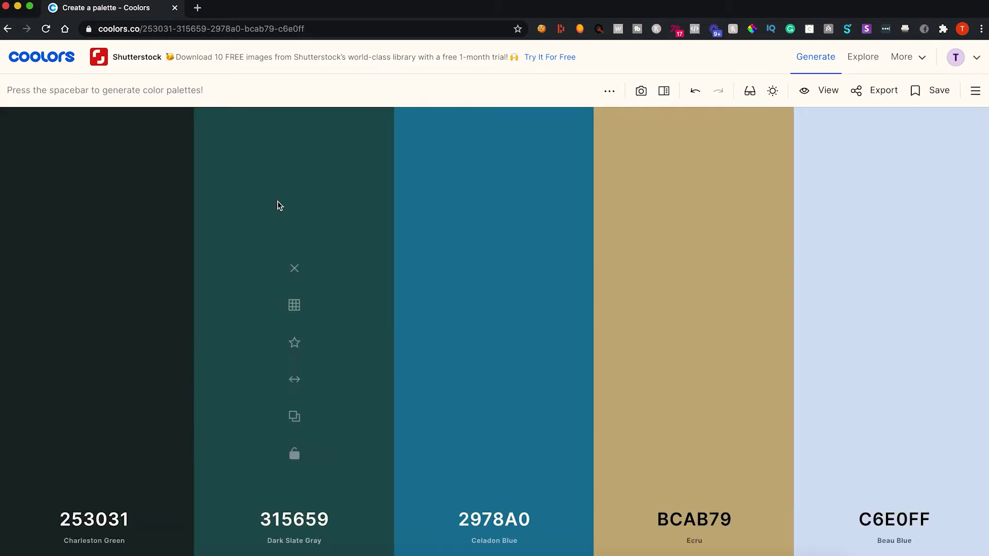
pyautogui.press('space')
pyautogui.press('space')
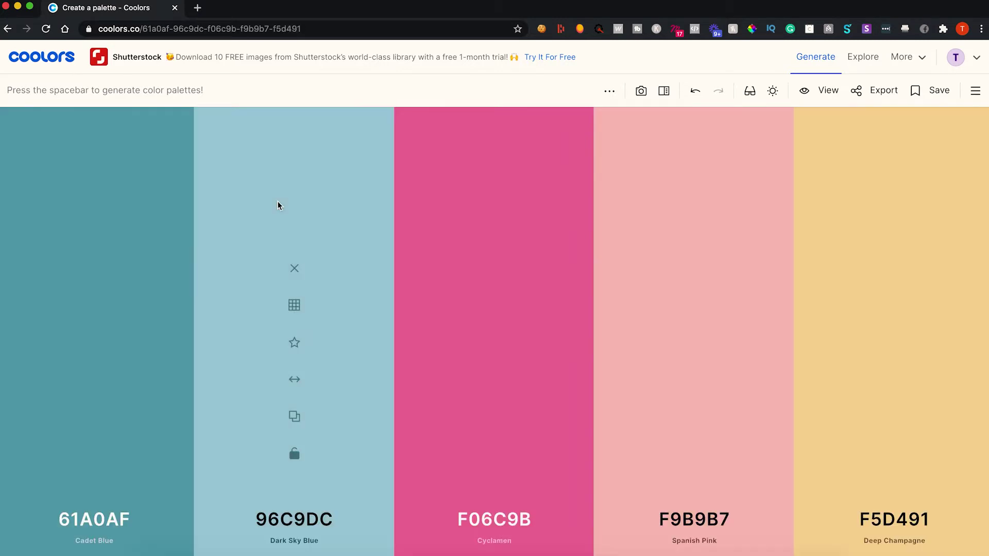
pyautogui.press('space')
pyautogui.press('space')
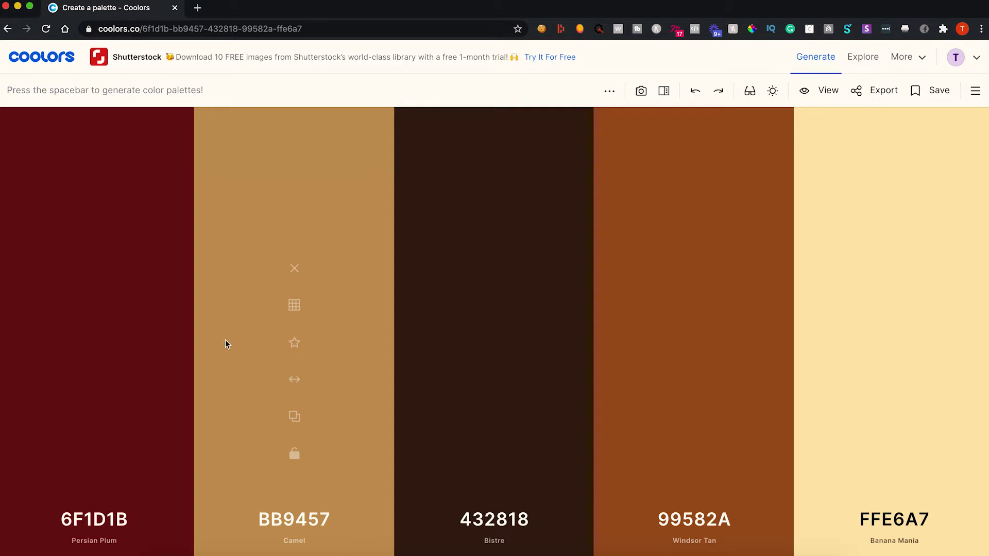
# Set the first colour of the palette to hex FF9900 and lock it.
pyautogui.click(96, 522)
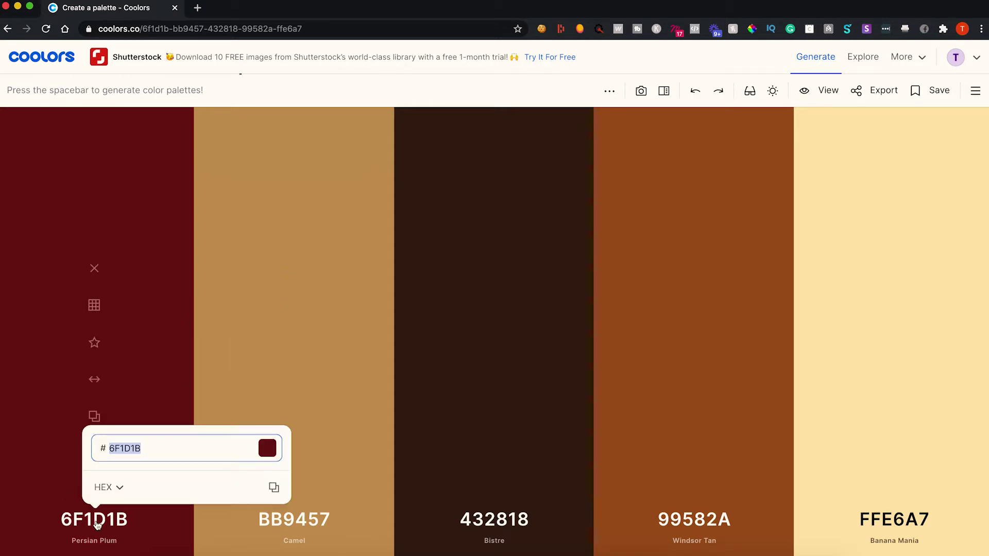
pyautogui.write('ff9900')
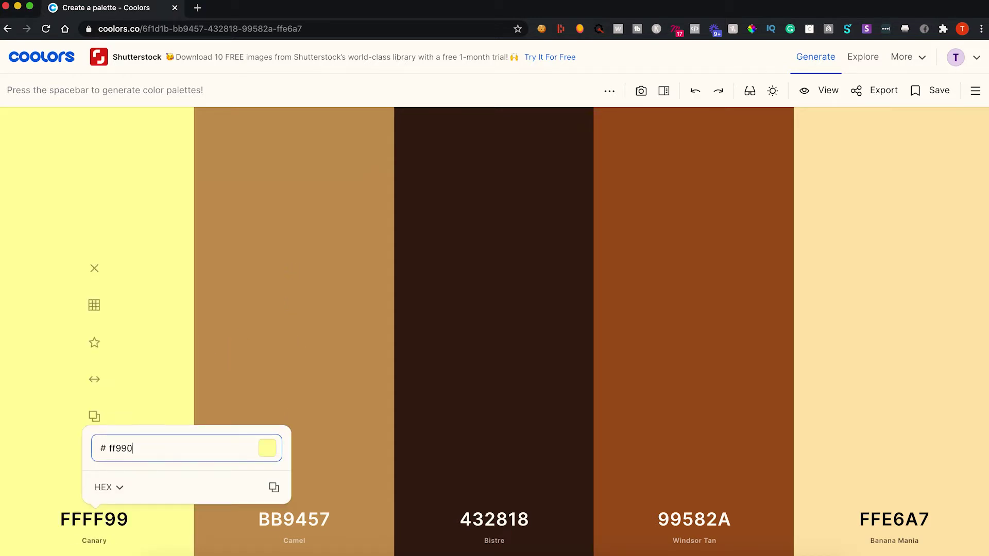
pyautogui.click(157, 383)
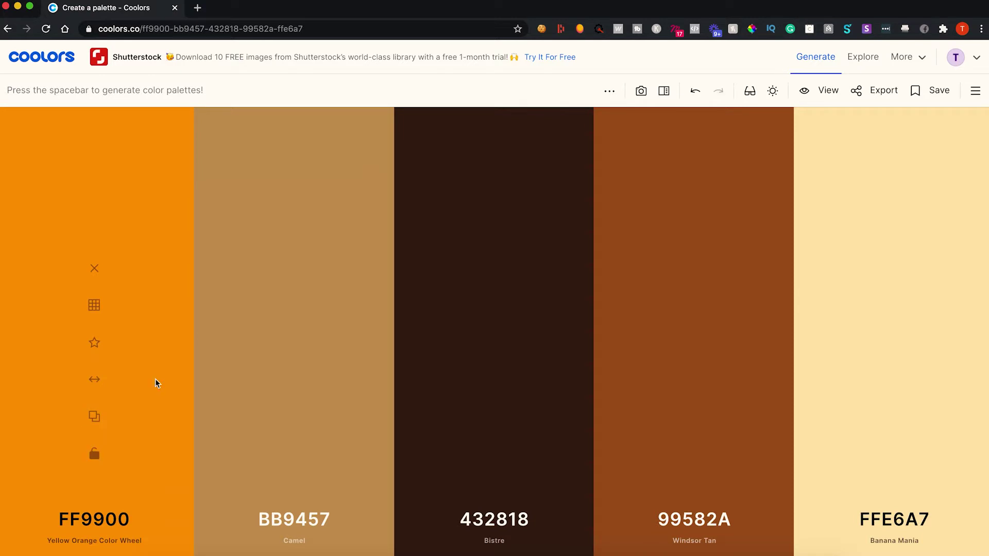
pyautogui.click(94, 456)
# Regenerate the unlocked colours around the orange until the second is C03221, and lock that red.
pyautogui.press('space')
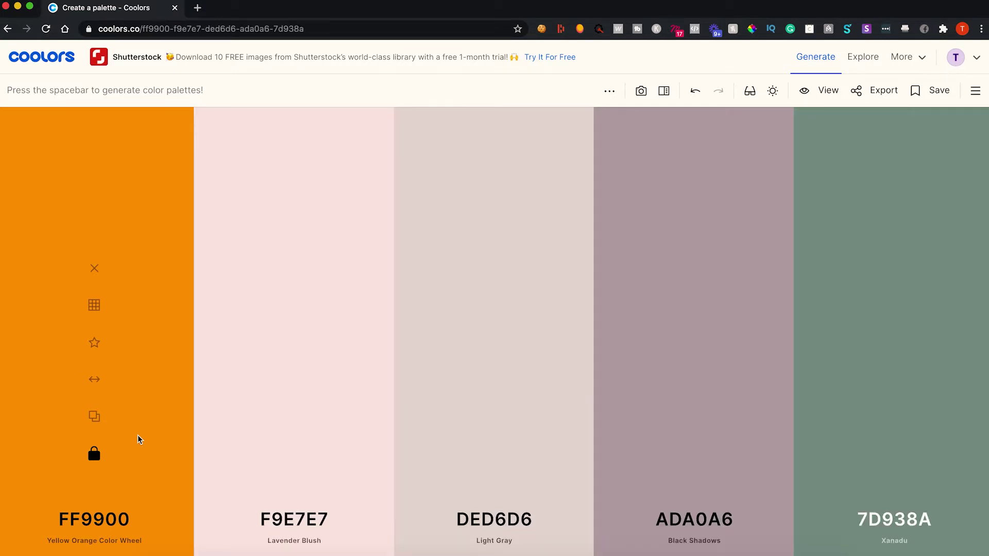
pyautogui.press('space')
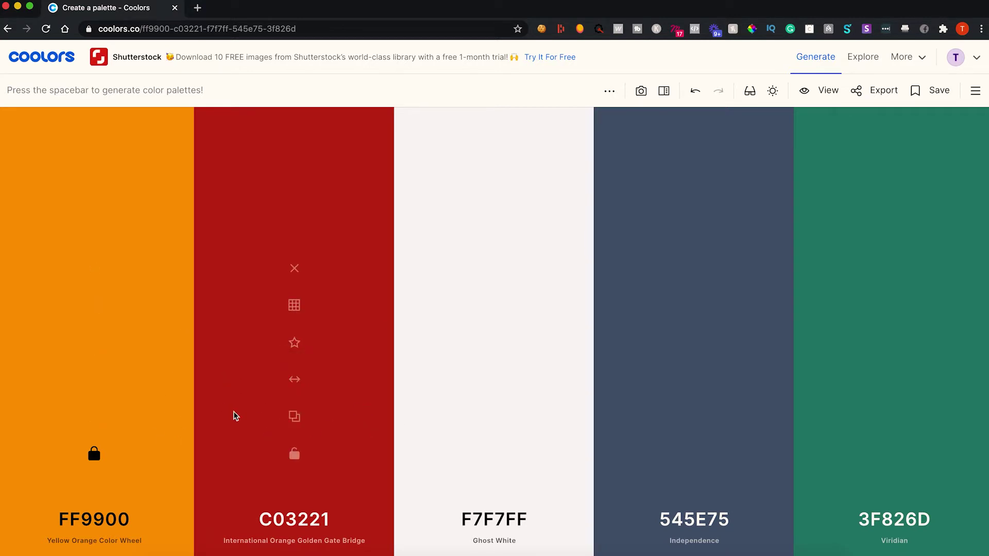
pyautogui.click(294, 453)
# Keep regenerating the unlocked colours, locking 3E000C as the third colour and FFEAEE as the fourth.
pyautogui.press('space')
pyautogui.press('space')
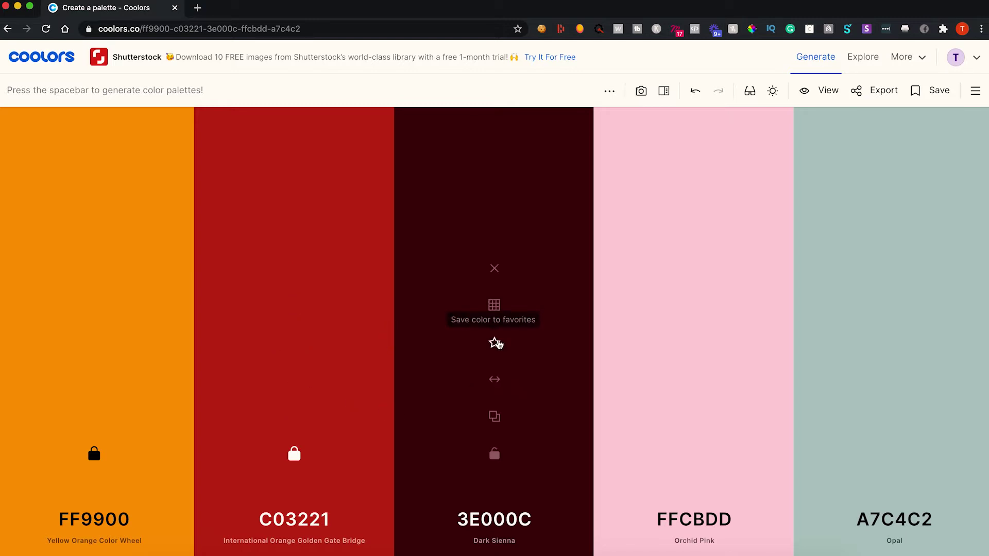
pyautogui.click(495, 454)
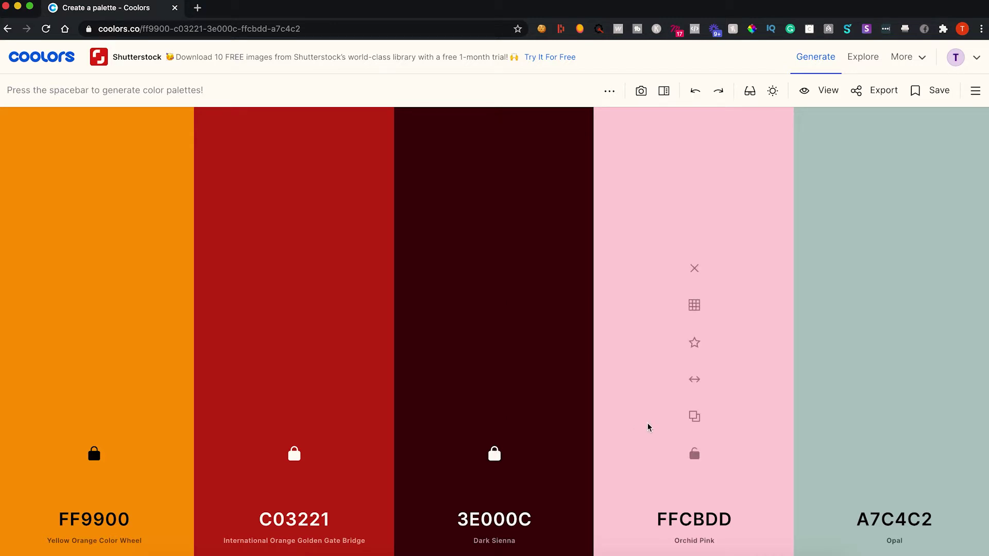
pyautogui.press('space')
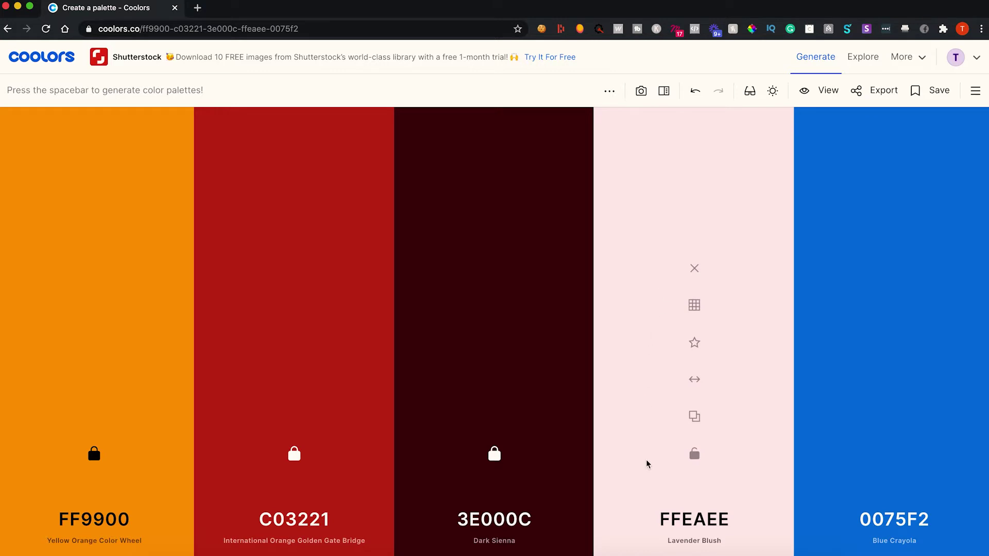
pyautogui.click(695, 454)
# Regenerate the remaining fifth colour until it is D741A7, and lock it.
pyautogui.press('space')
pyautogui.press('space')
pyautogui.press('space')
pyautogui.press('space')
pyautogui.press('space')
pyautogui.press('space')
pyautogui.press('space')
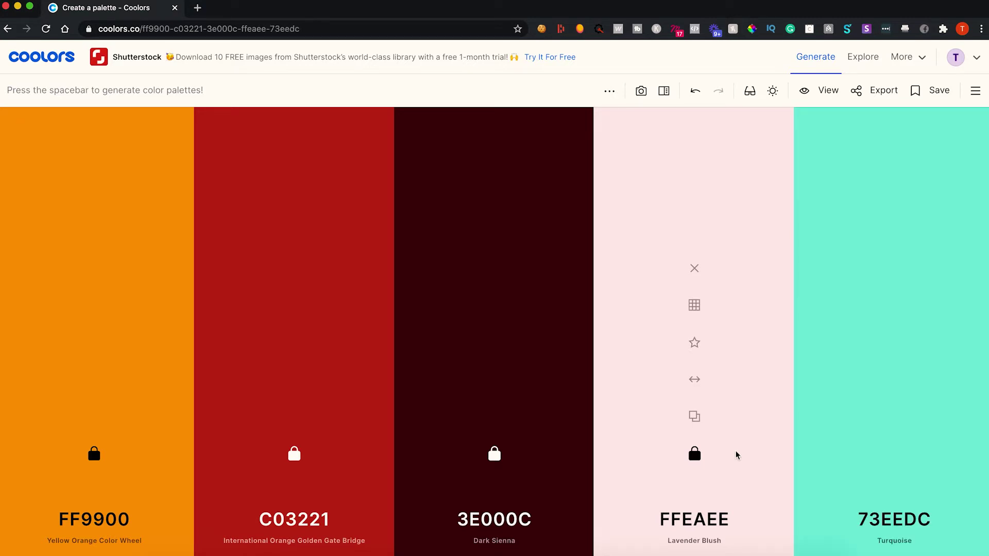
pyautogui.hotkey('ctrl', 'z')
pyautogui.press('space')
pyautogui.press('space')
pyautogui.press('space')
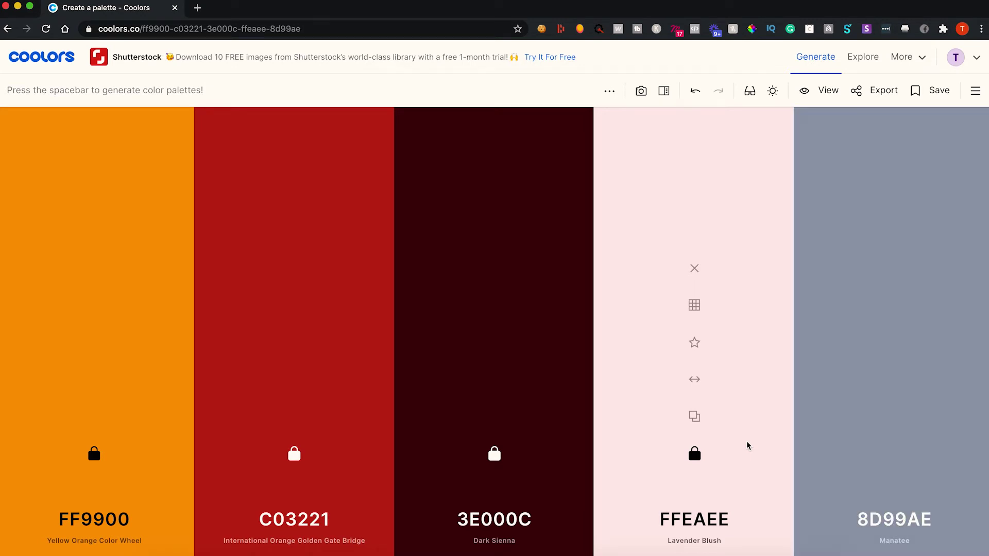
pyautogui.press('space')
pyautogui.press('space')
pyautogui.press('space')
pyautogui.press('space')
pyautogui.press('space')
pyautogui.press('space')
pyautogui.press('space')
pyautogui.press('space')
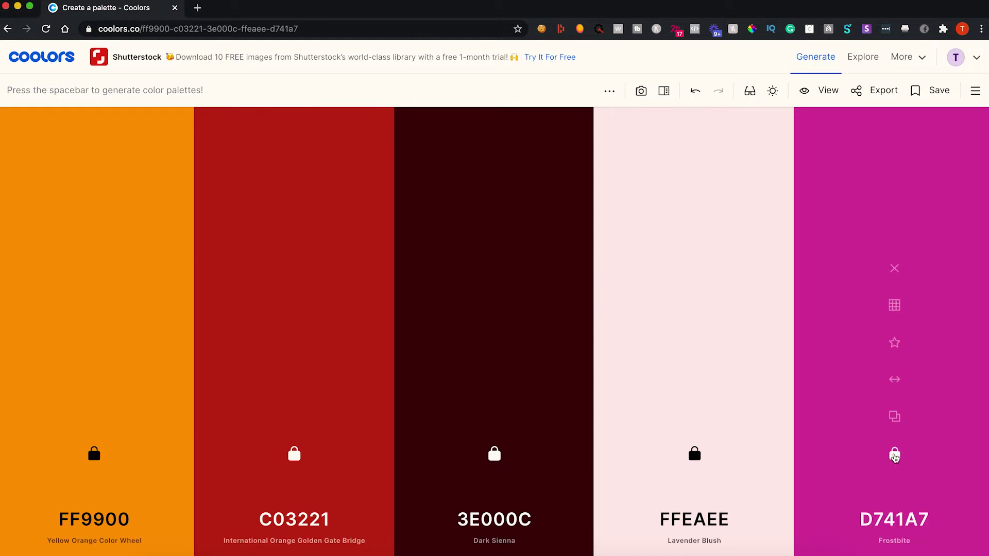
pyautogui.click(895, 454)
# Save the palette under the name "Demo brand palette".
pyautogui.click(939, 90)
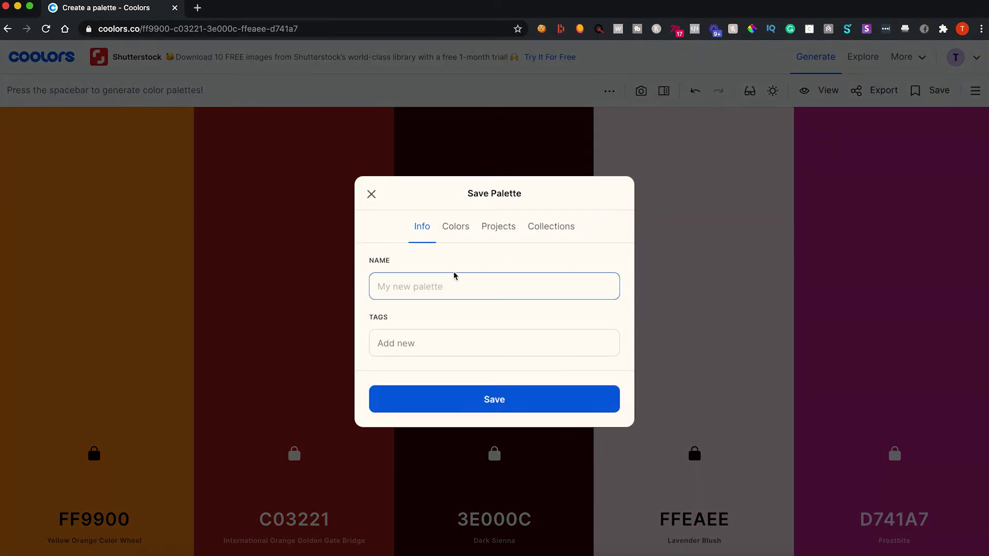
pyautogui.write('Demo brand palette')
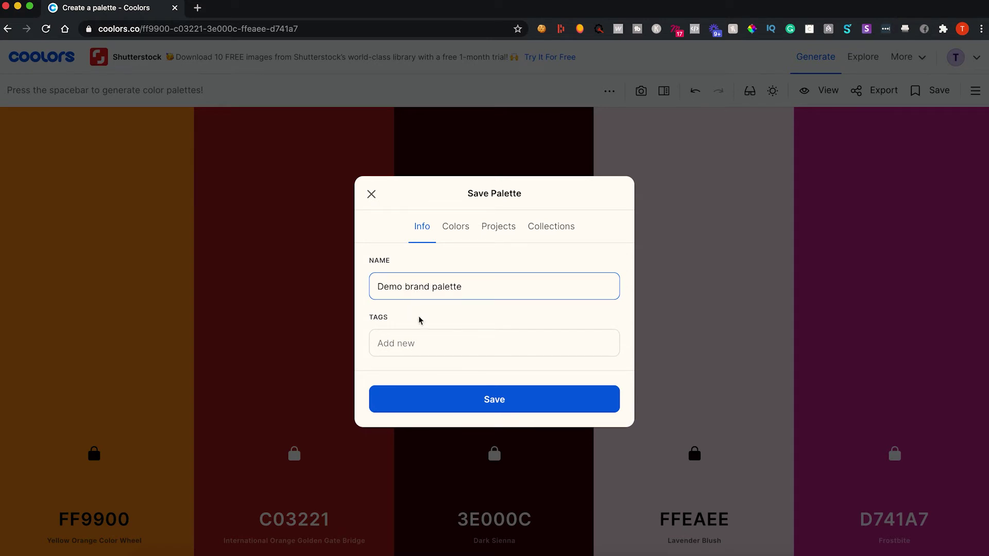
pyautogui.click(489, 402)
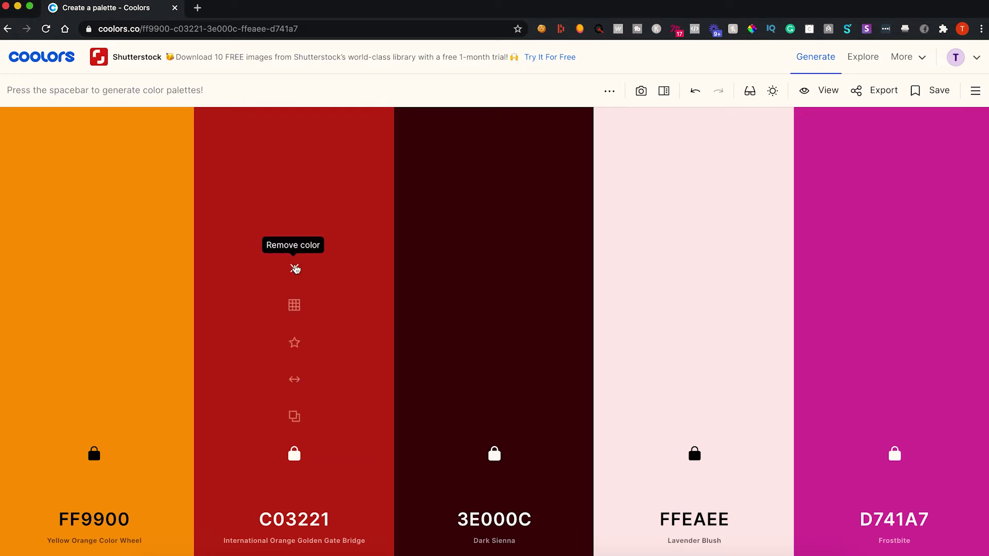
# Remove the red C03221 and the dark brown 3E000C from the palette.
pyautogui.click(295, 269)
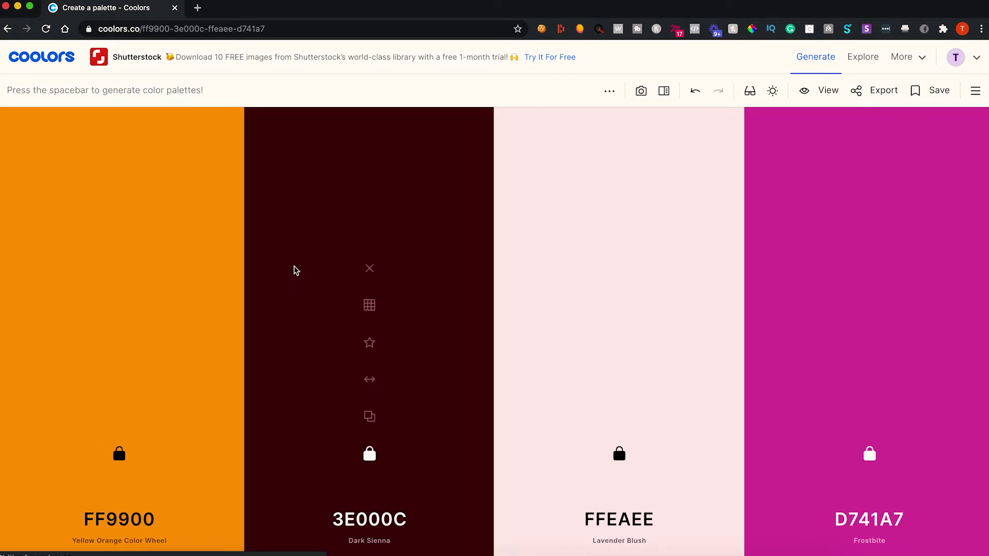
pyautogui.click(369, 269)
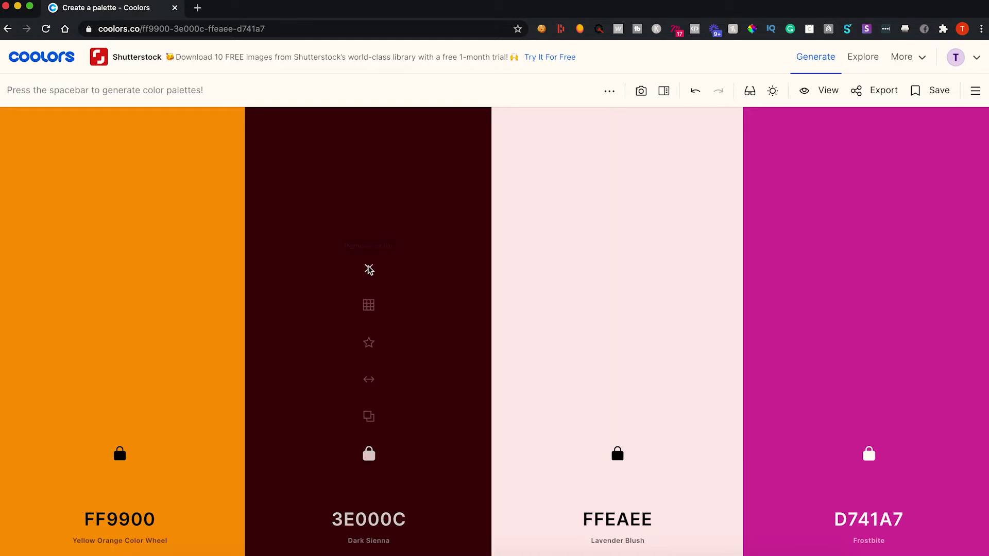
pyautogui.moveTo(679, 343)
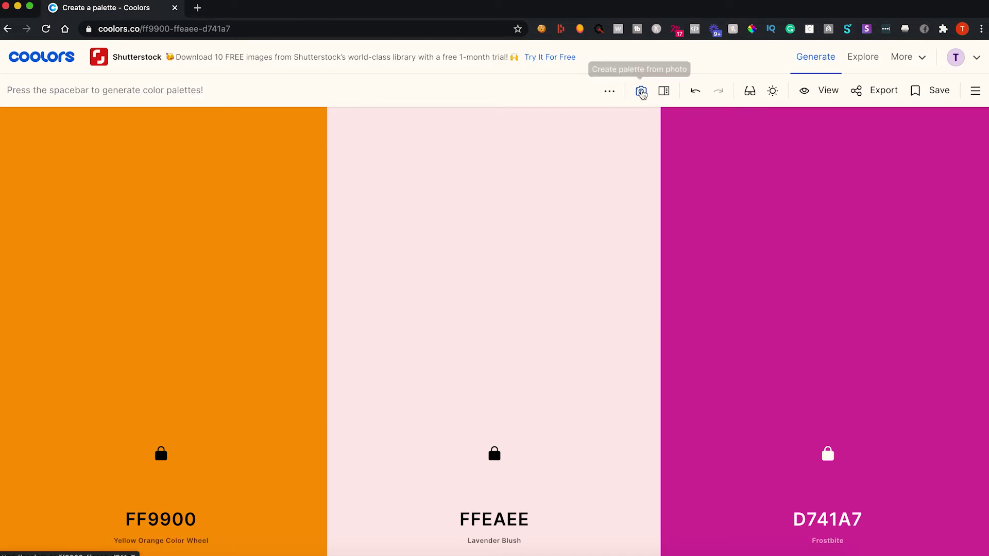
# Start a palette from a photo and load the image "Screenshot 2021-01-23 at 14.53.01" from Documents.
pyautogui.click(641, 92)
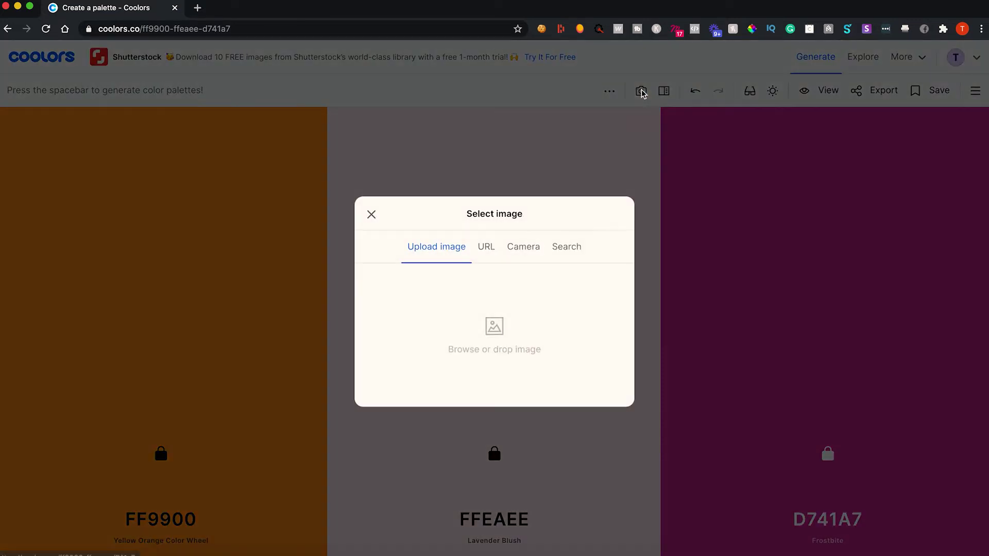
pyautogui.click(481, 324)
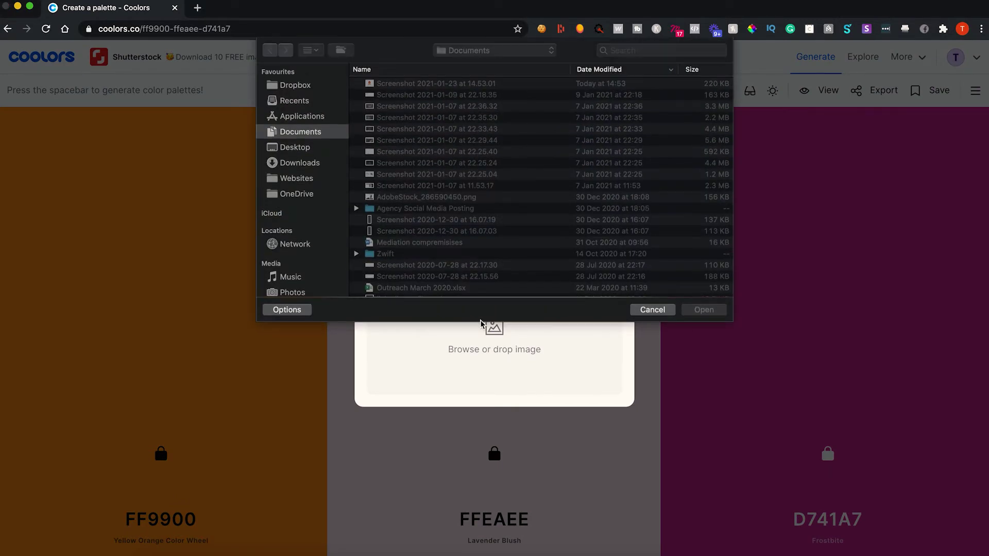
pyautogui.click(425, 85)
pyautogui.doubleClick(424, 85)
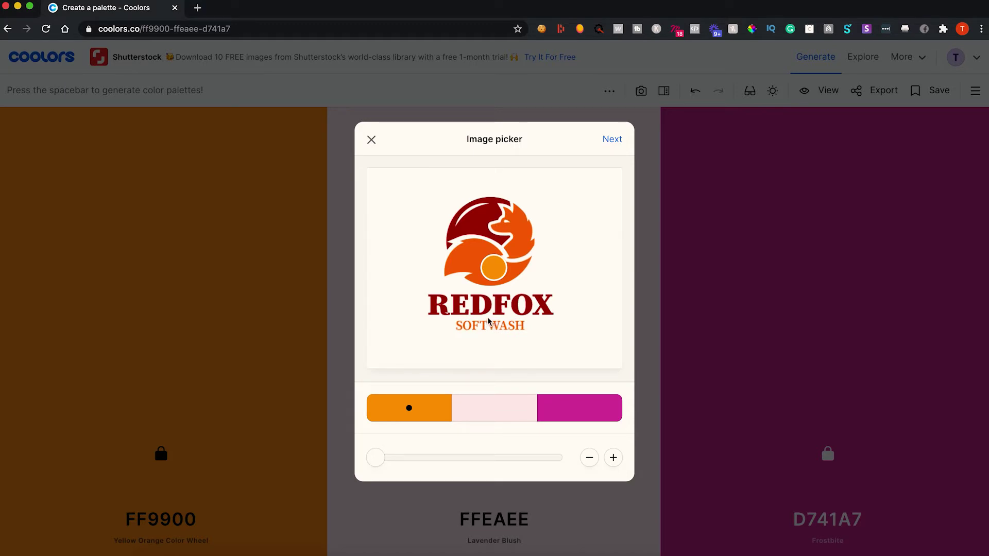
# Pick the logo's dark red as the first colour and its orange as the third, and open the palette in the generator.
pyautogui.click(474, 220)
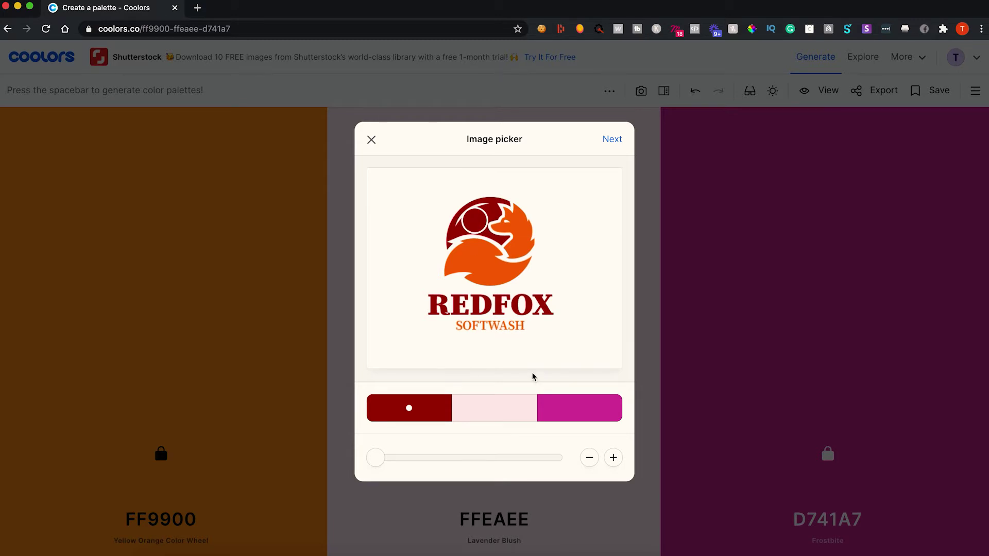
pyautogui.click(558, 411)
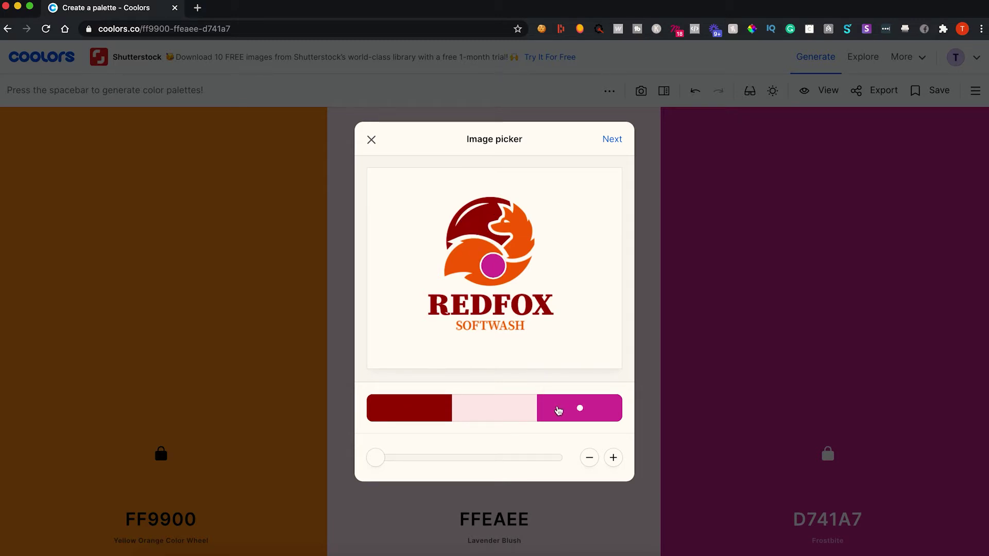
pyautogui.click(470, 257)
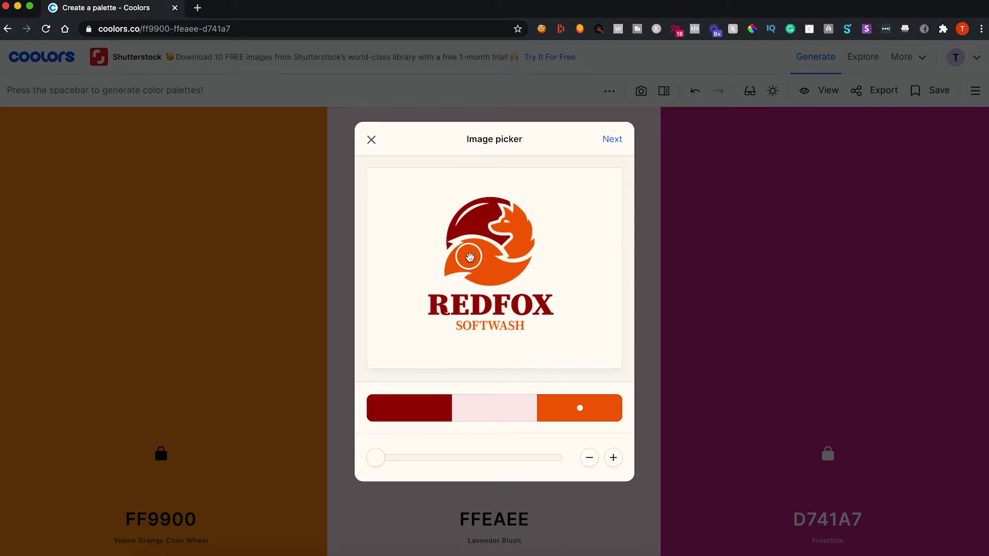
pyautogui.click(613, 141)
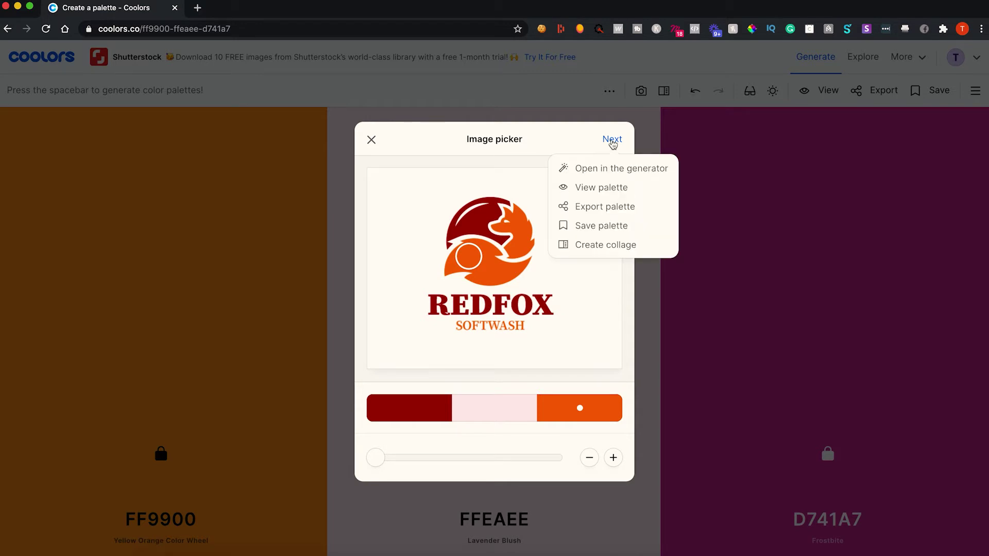
pyautogui.click(611, 170)
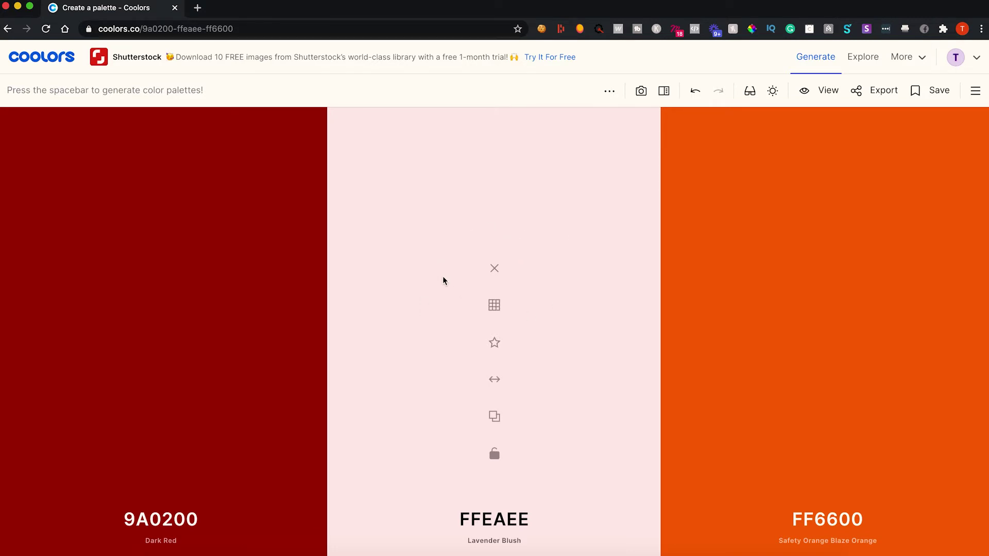
# Lock the dark red and orange and regenerate the middle colour until it is F7F4F3.
pyautogui.click(827, 455)
pyautogui.click(161, 453)
pyautogui.press('space')
pyautogui.press('space')
pyautogui.press('space')
pyautogui.press('space')
pyautogui.press('space')
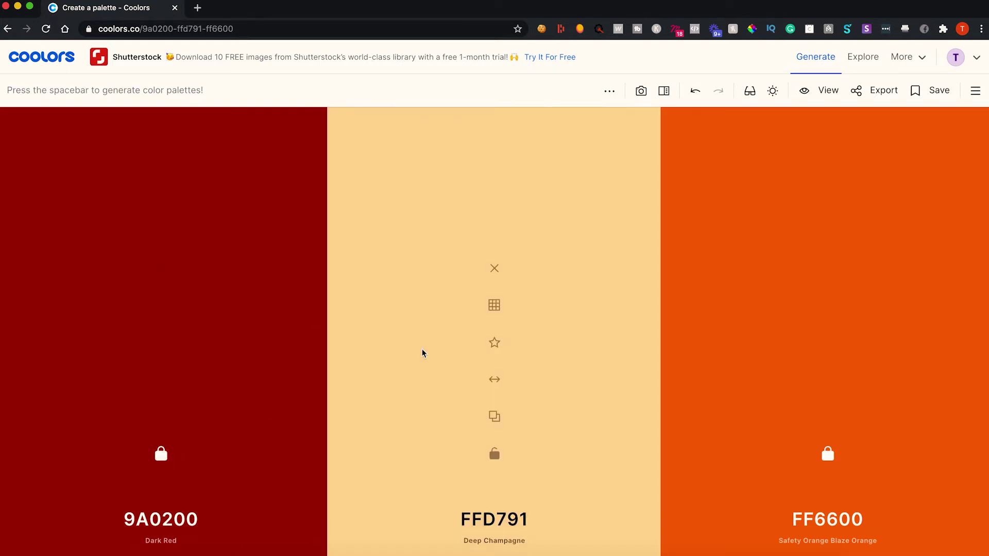
pyautogui.press('space')
pyautogui.press('space')
pyautogui.press('space')
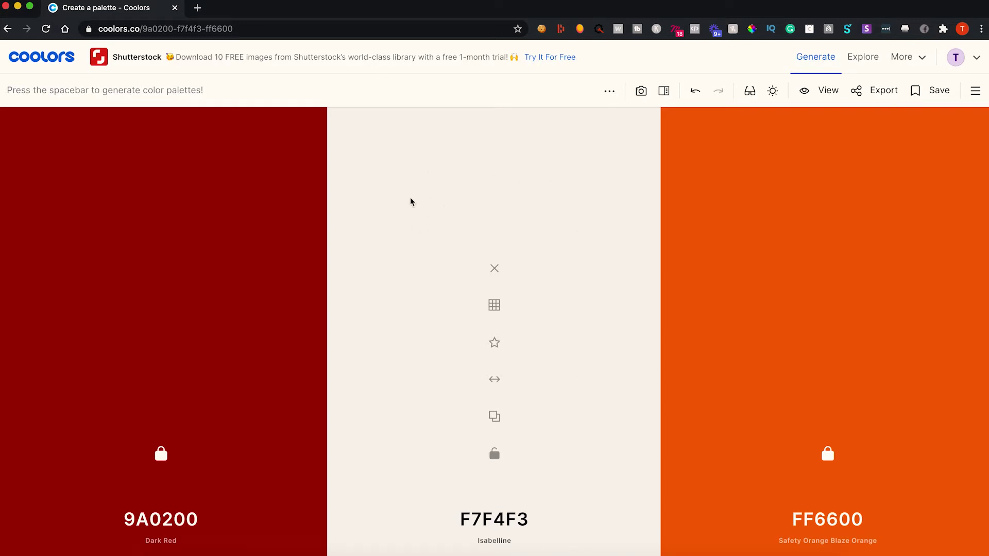
# Unlock all the palette's colours and cycle through new random three-colour palettes.
pyautogui.click(495, 454)
pyautogui.click(161, 455)
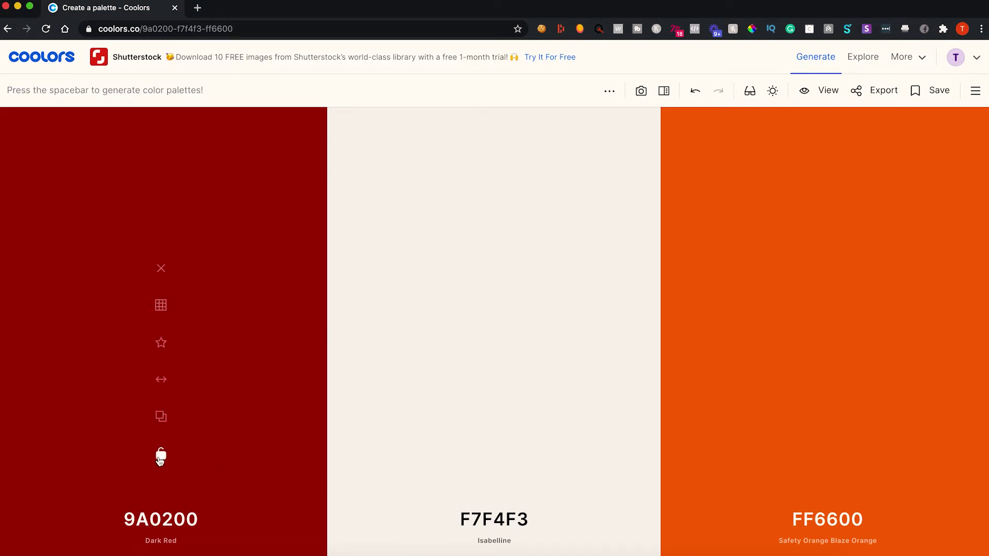
pyautogui.click(828, 455)
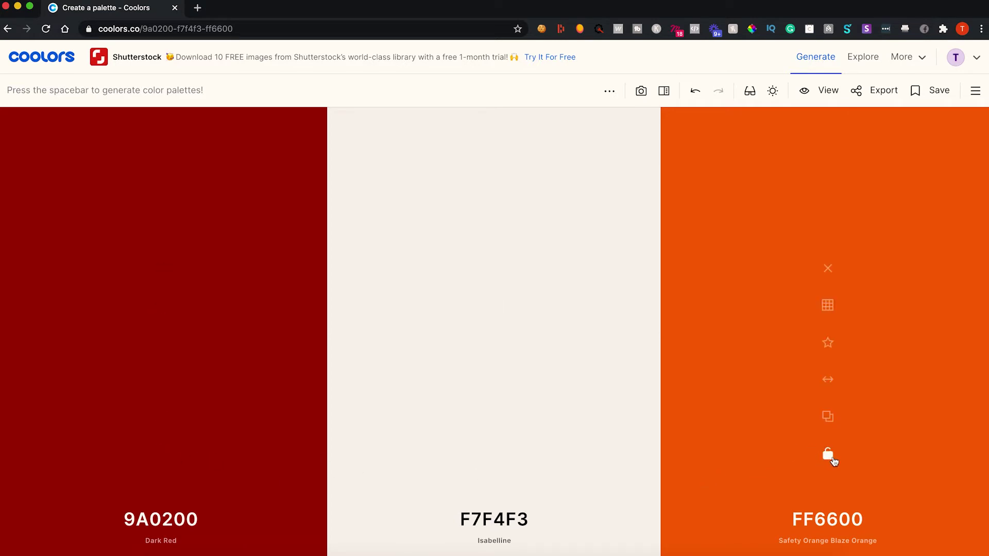
pyautogui.press('space')
pyautogui.press('space')
pyautogui.press('space')
pyautogui.press('space')
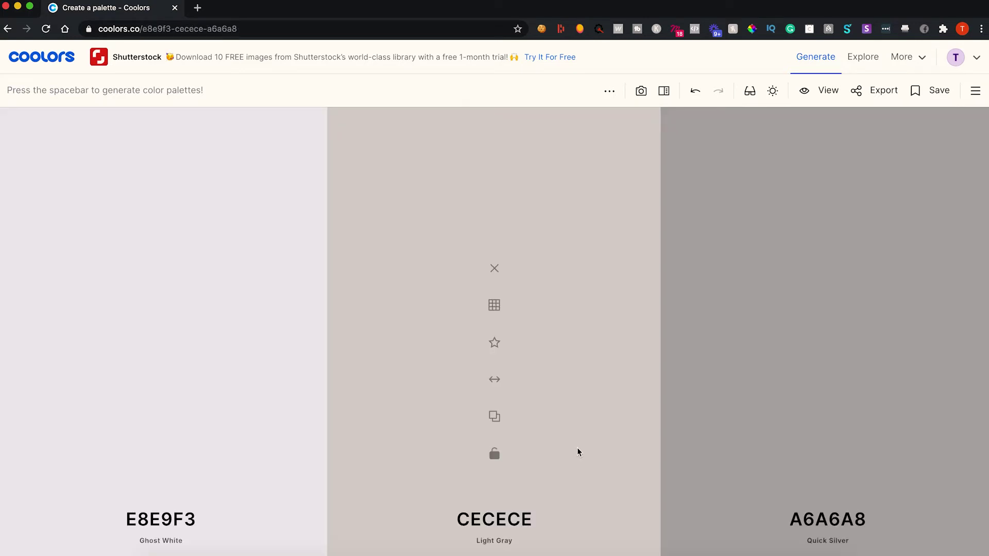
pyautogui.press('space')
pyautogui.press('space')
pyautogui.press('space')
pyautogui.press('space')
pyautogui.press('space')
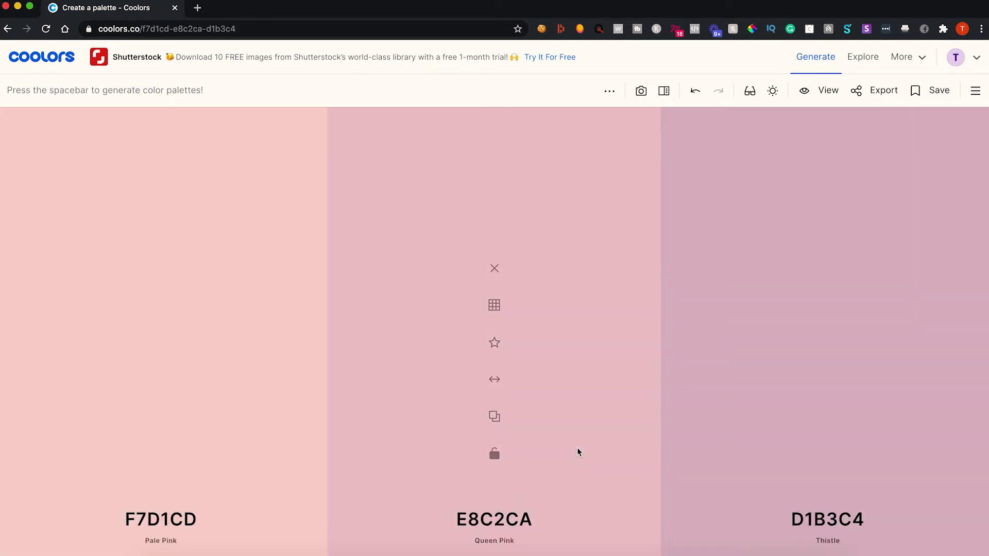
# Generate new random palettes until the first colour is FF1053, and lock that colour.
pyautogui.press('space')
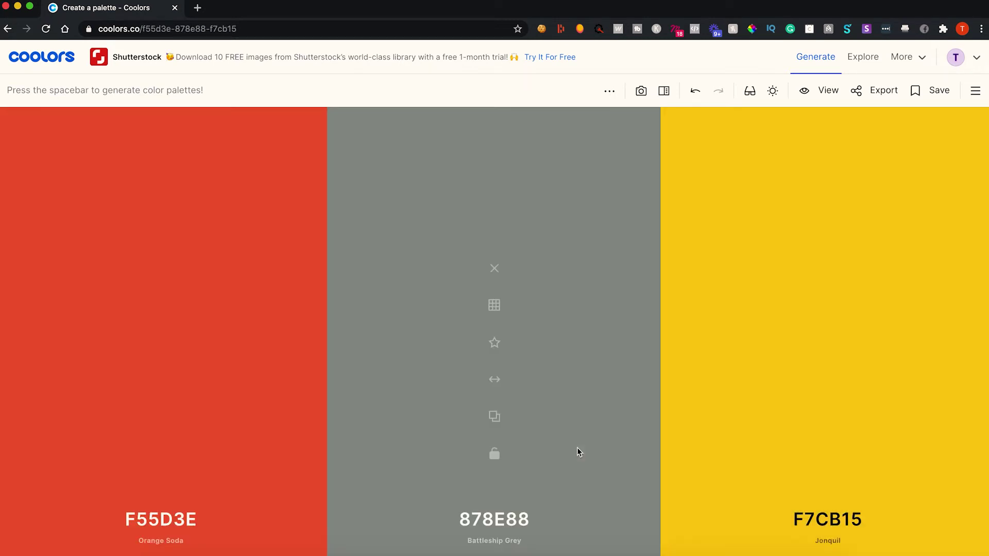
pyautogui.press('space')
pyautogui.click(160, 455)
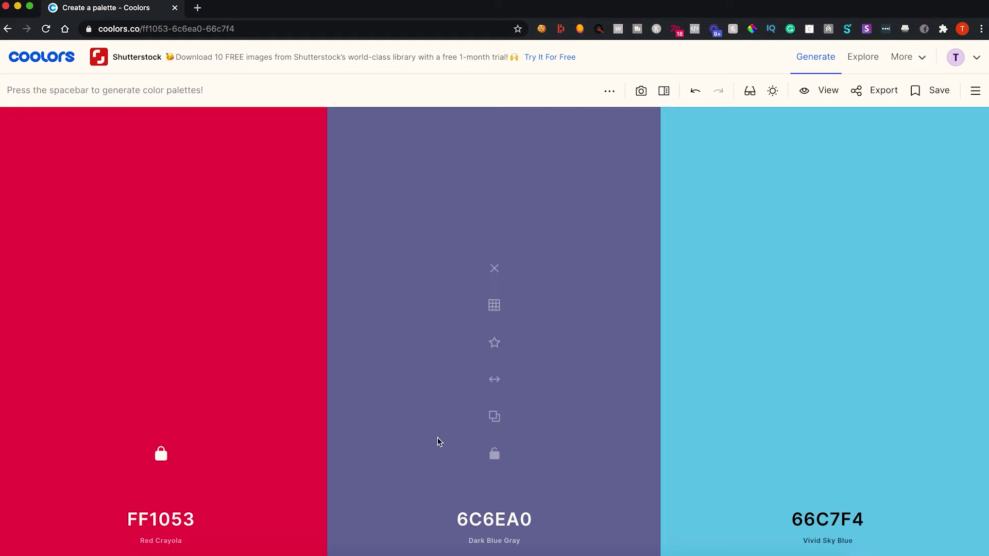
# Regenerate the unlocked colours, locking 0C120C as the second colour and 41EAD4 as the third.
pyautogui.press('space')
pyautogui.press('space')
pyautogui.press('space')
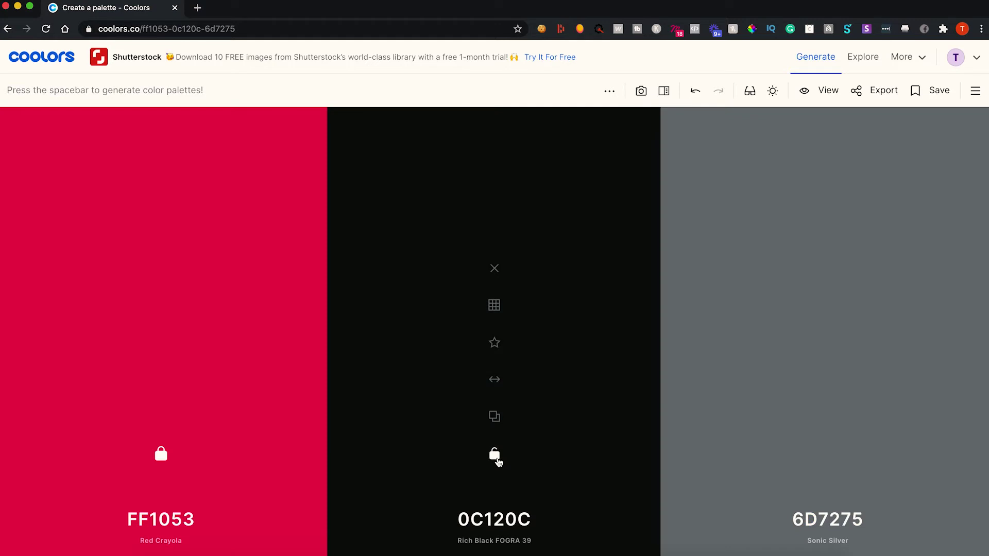
pyautogui.click(495, 455)
pyautogui.press('space')
pyautogui.click(826, 464)
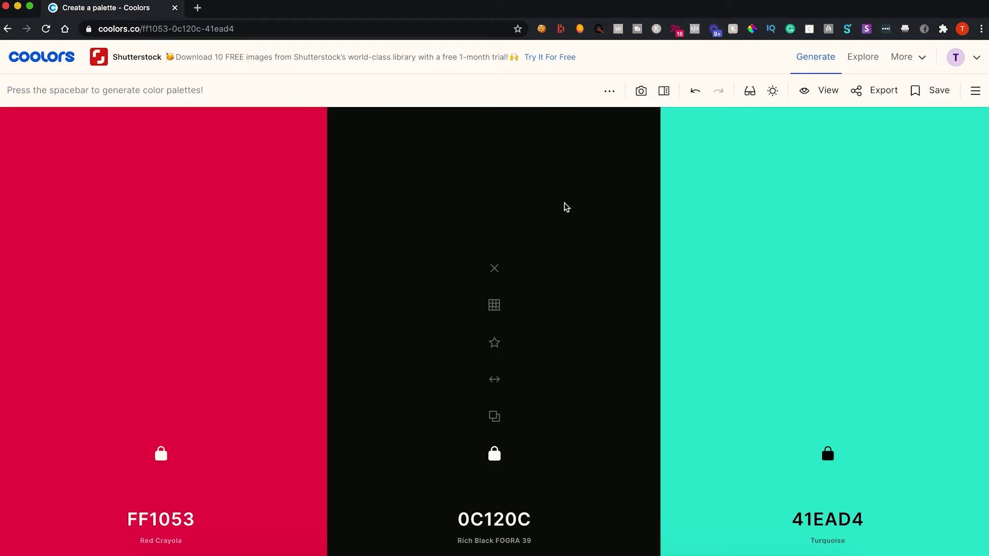
# Open the Explore page and look through the trending colour palettes.
pyautogui.click(856, 62)
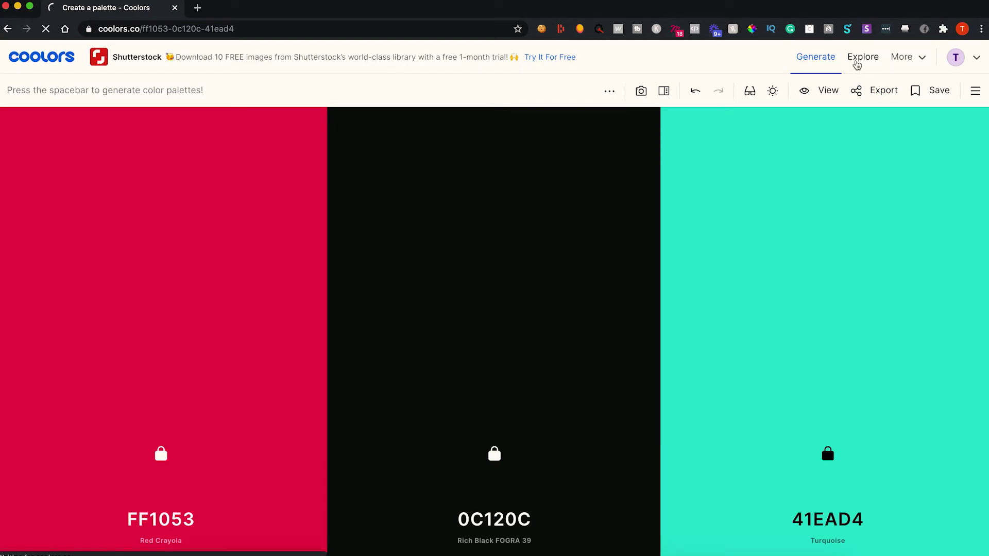
pyautogui.scroll(-3, 751, 138)
pyautogui.scroll(-9, 753, 139)
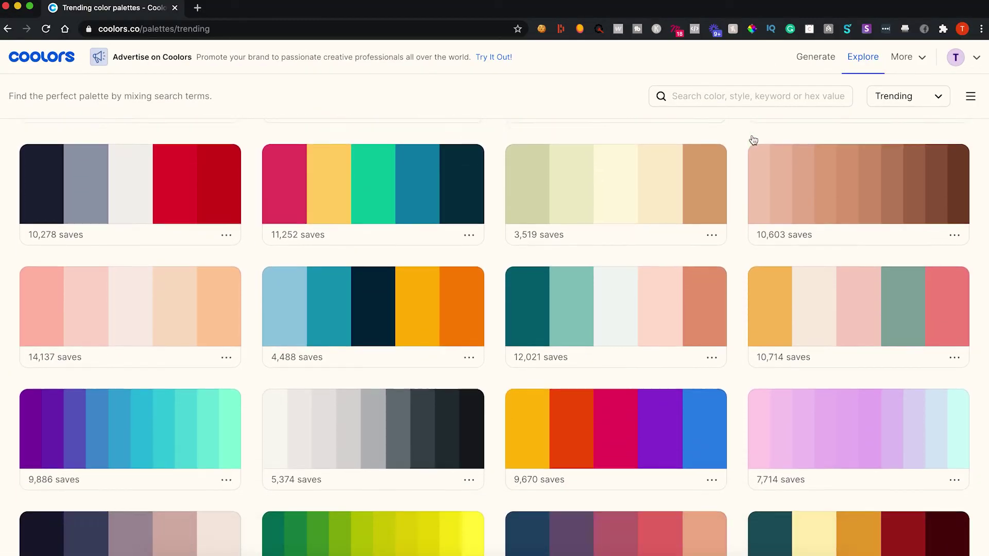
pyautogui.scroll(-3, 753, 139)
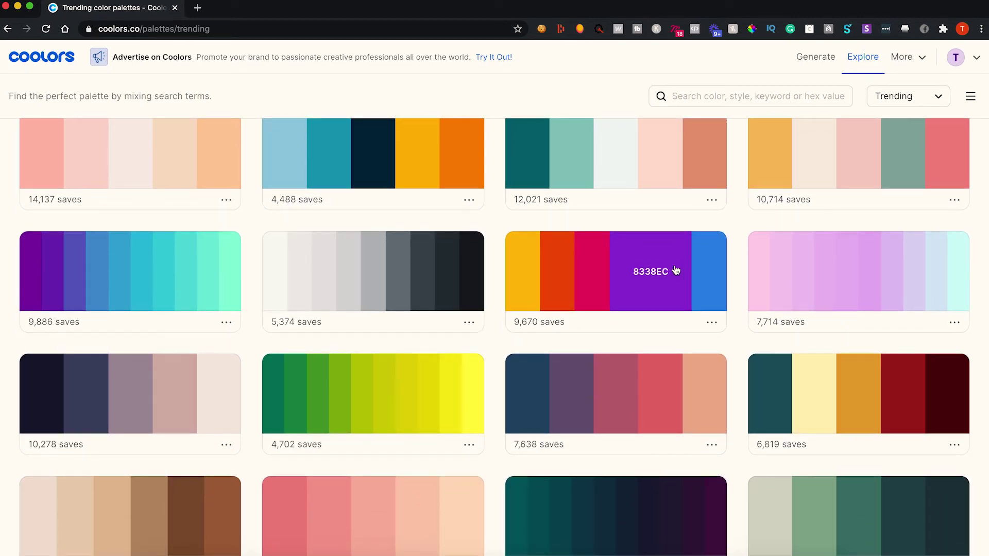
pyautogui.scroll(-9, 676, 270)
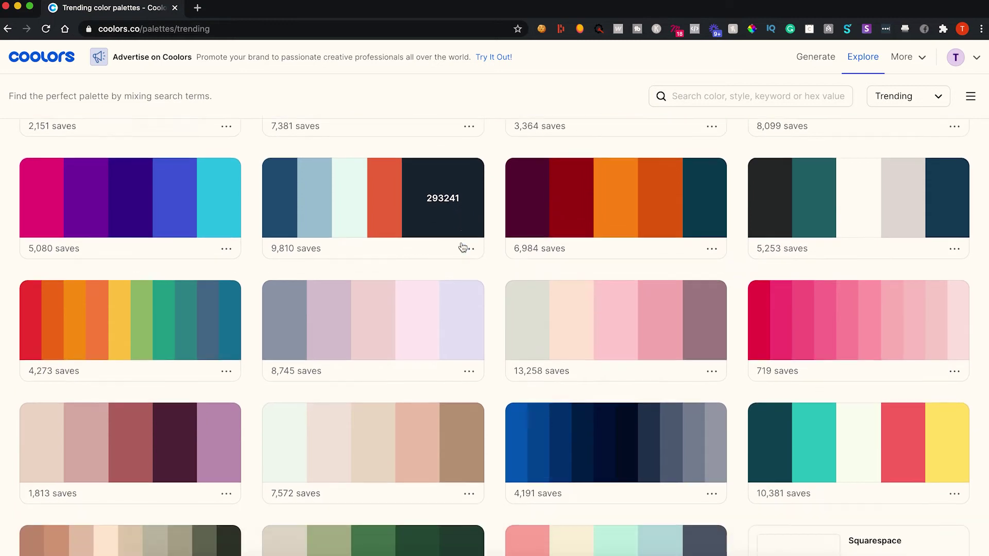
pyautogui.scroll(-7, 463, 248)
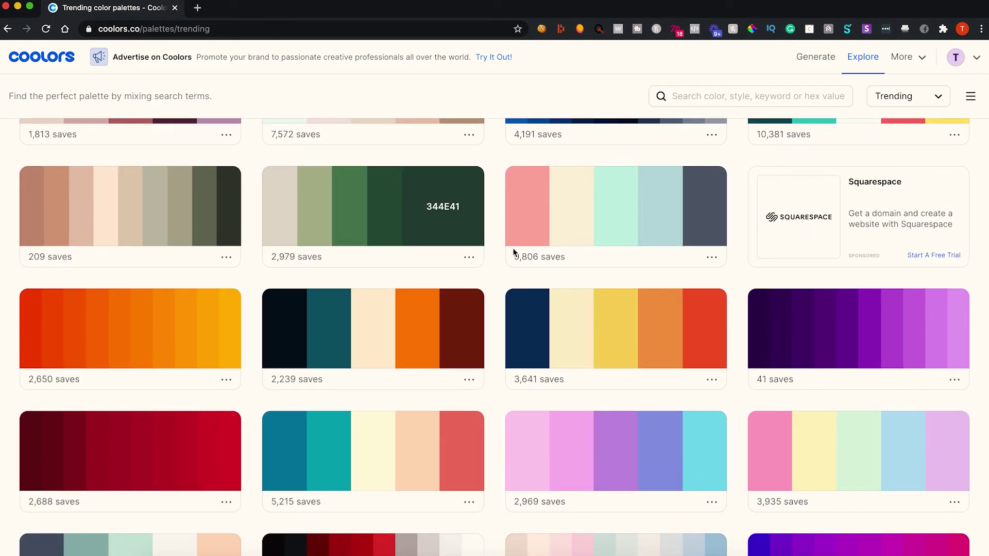
# Filter the trending palettes by the Warm style and look through them.
pyautogui.click(723, 97)
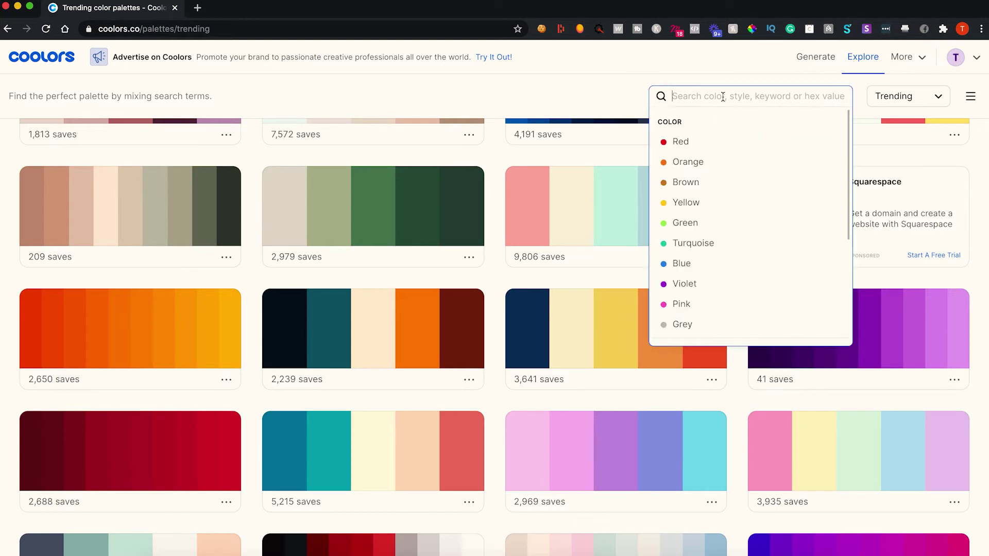
pyautogui.scroll(-1, 691, 165)
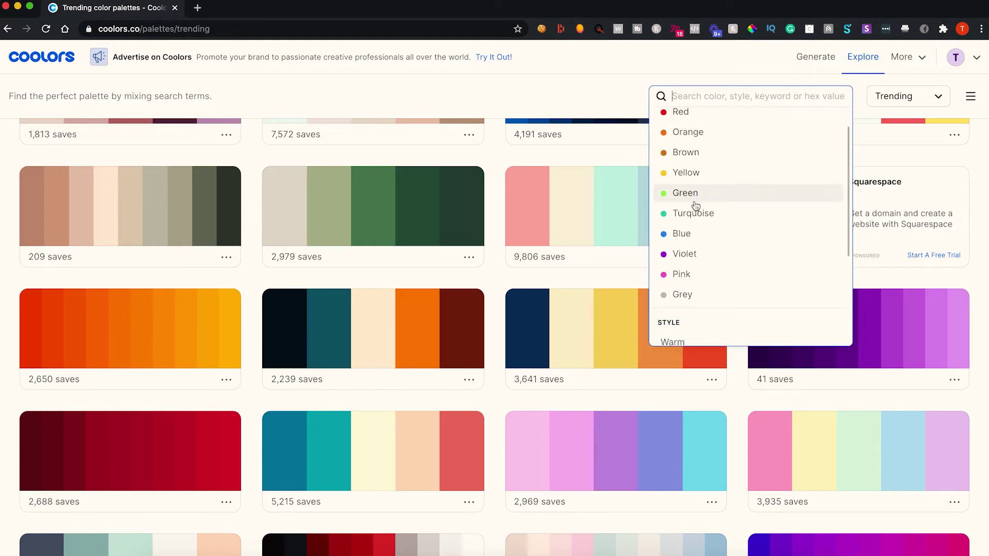
pyautogui.scroll(-5, 698, 194)
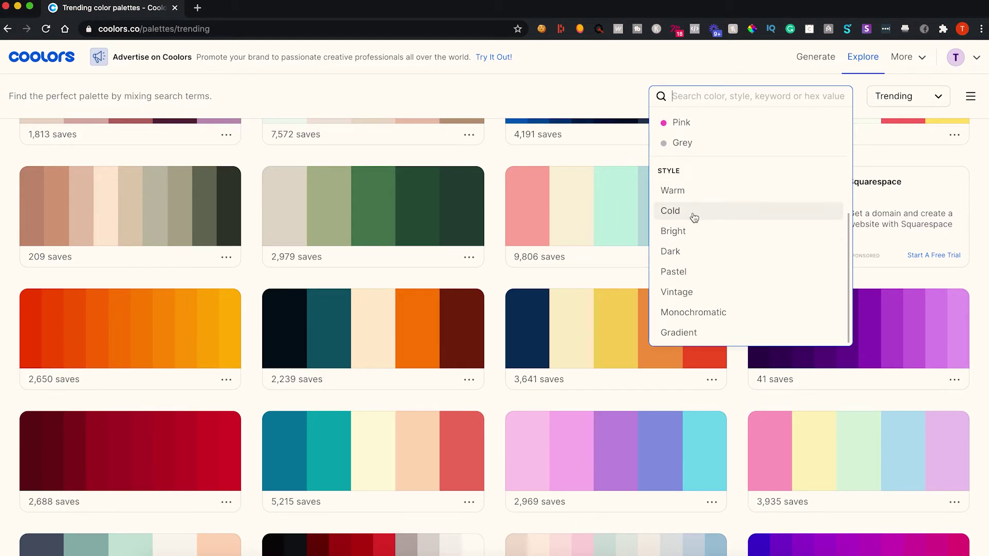
pyautogui.click(691, 195)
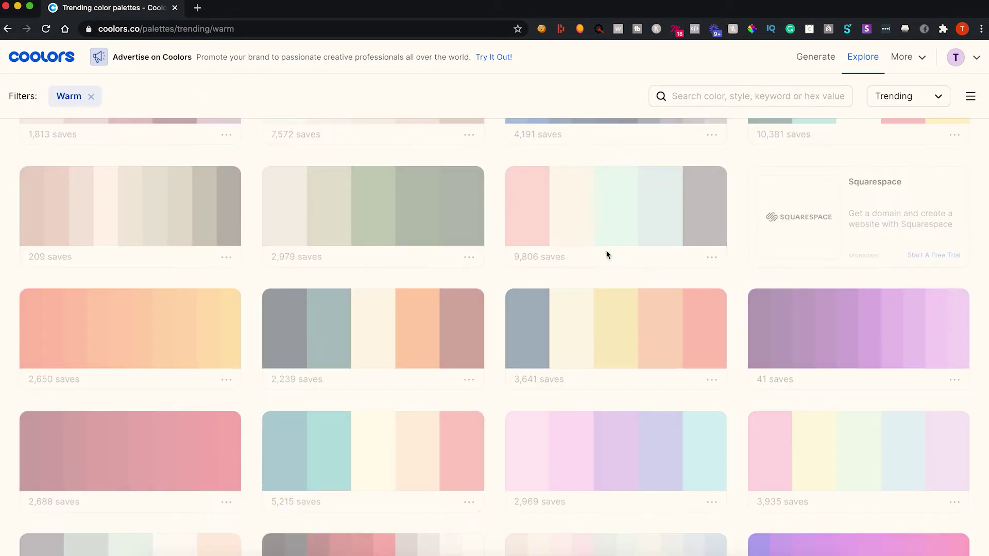
pyautogui.scroll(-5, 580, 282)
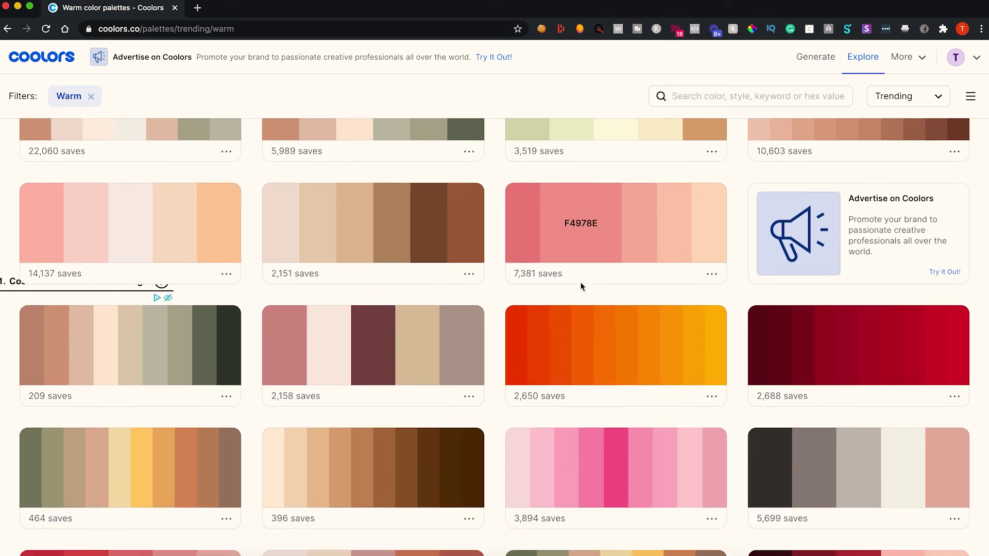
pyautogui.scroll(-6, 581, 286)
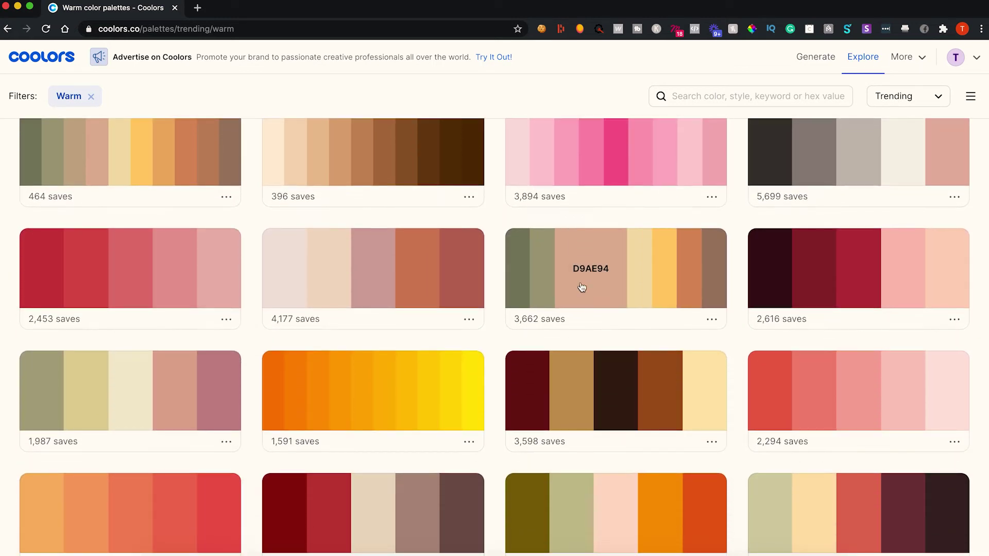
# Add the Vintage style filter and look through the combined warm and vintage palettes.
pyautogui.scroll(1, 696, 139)
pyautogui.click(702, 97)
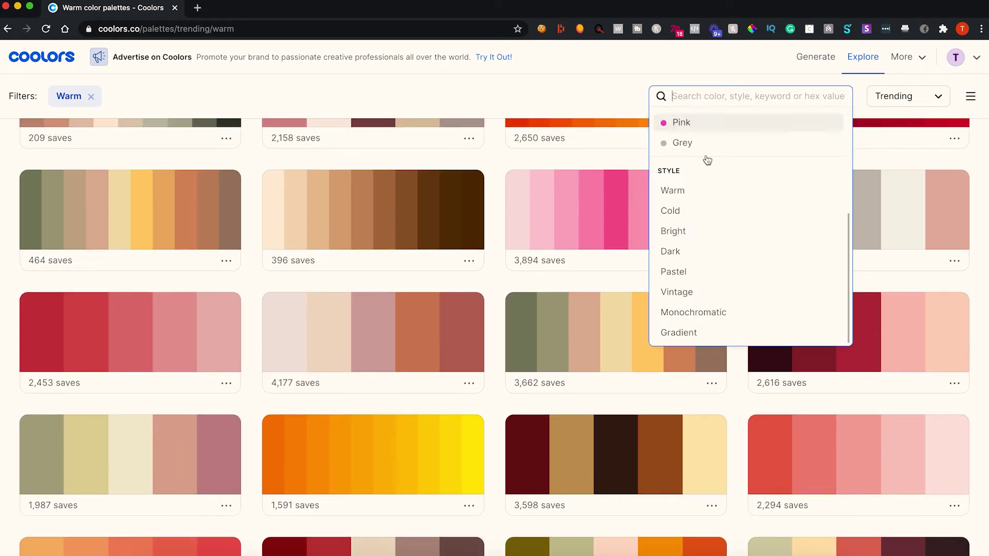
pyautogui.scroll(-1, 703, 211)
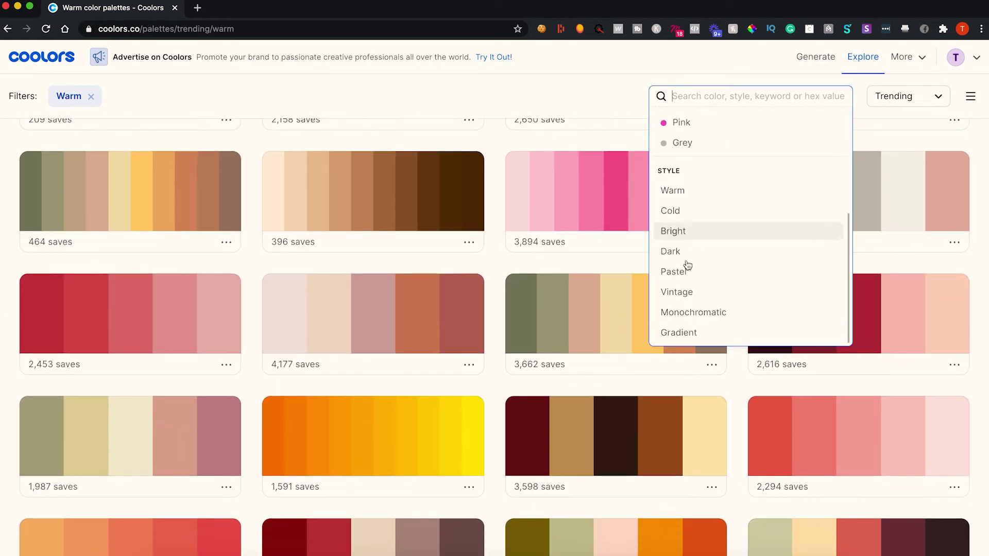
pyautogui.click(681, 292)
pyautogui.scroll(-6, 544, 299)
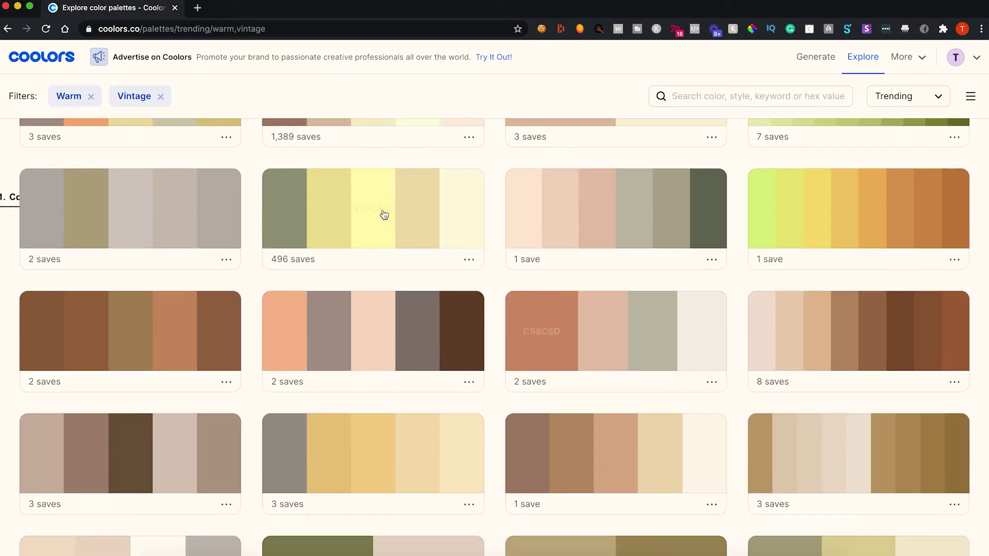
pyautogui.scroll(-4, 384, 214)
pyautogui.scroll(-3, 448, 318)
pyautogui.scroll(4, 449, 319)
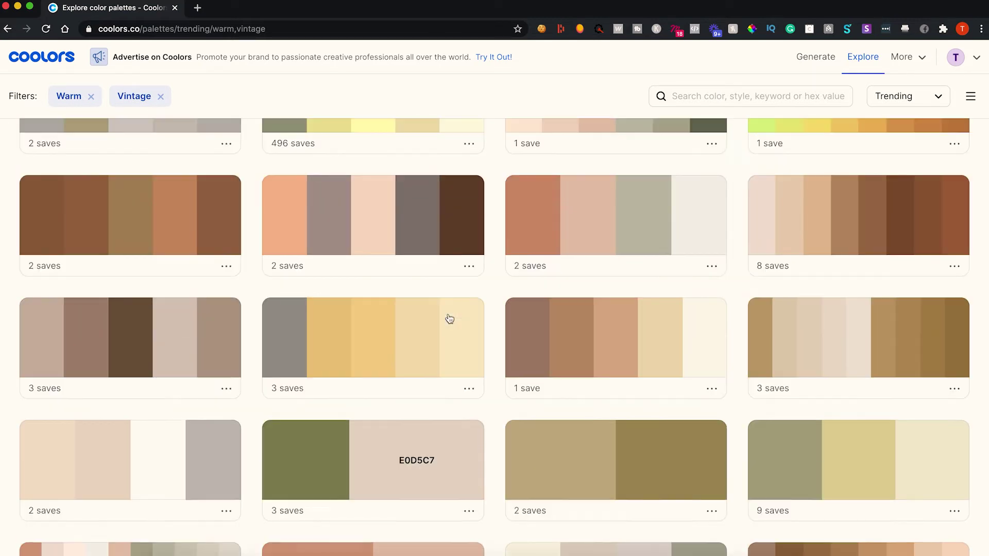
# Remove the Warm filter and open the five-colour vintage palette containing AC967D in the generator.
pyautogui.scroll(3, 449, 318)
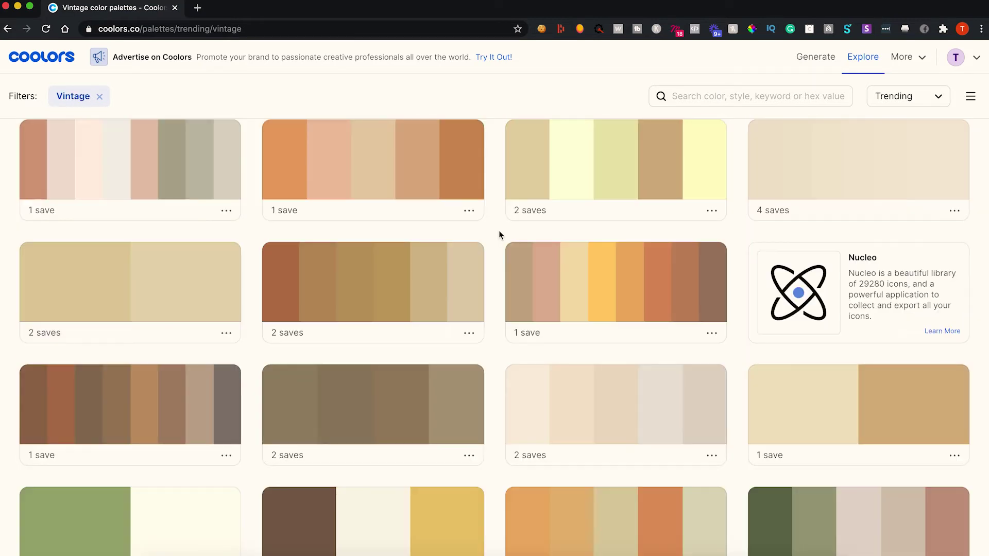
pyautogui.scroll(-2, 499, 231)
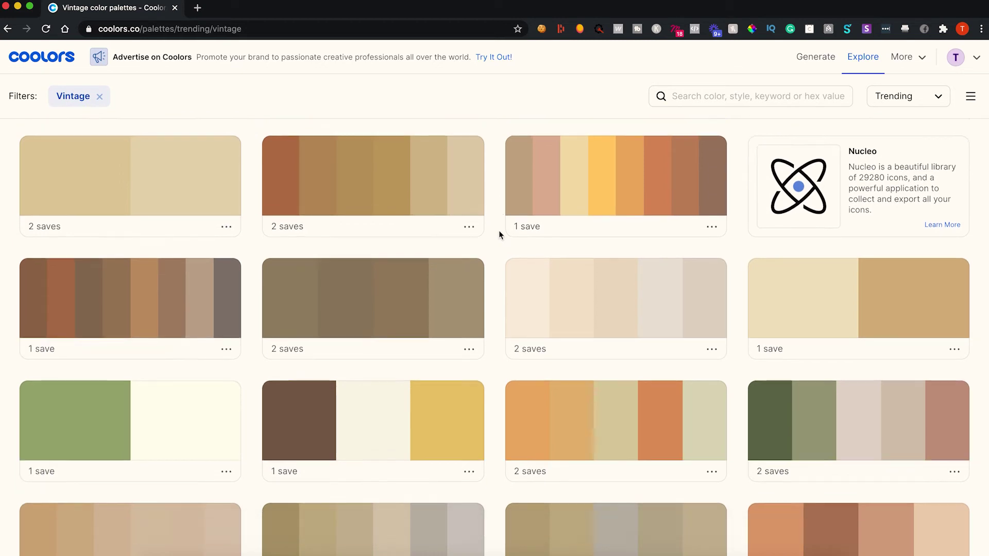
pyautogui.scroll(-9, 499, 233)
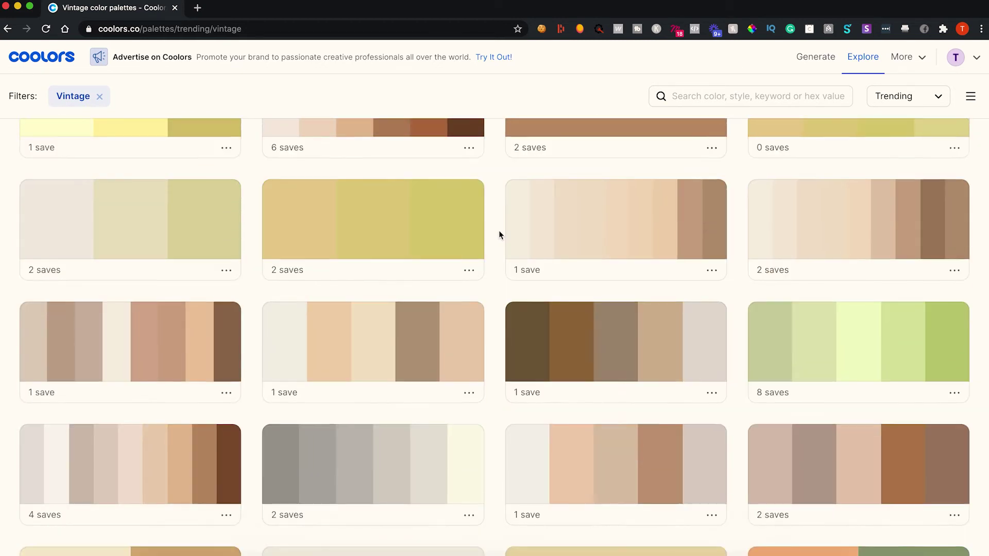
pyautogui.scroll(-2, 498, 235)
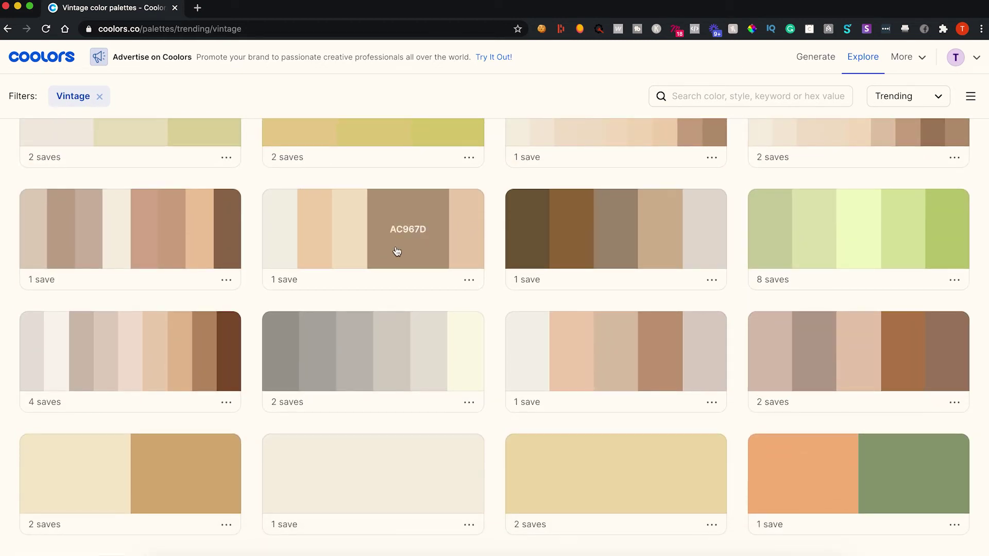
pyautogui.click(470, 282)
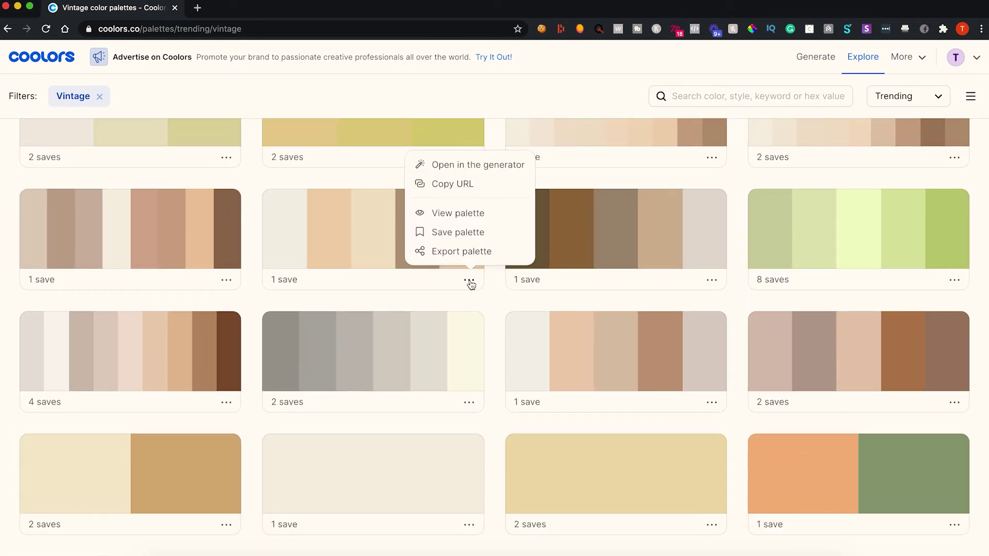
pyautogui.click(470, 165)
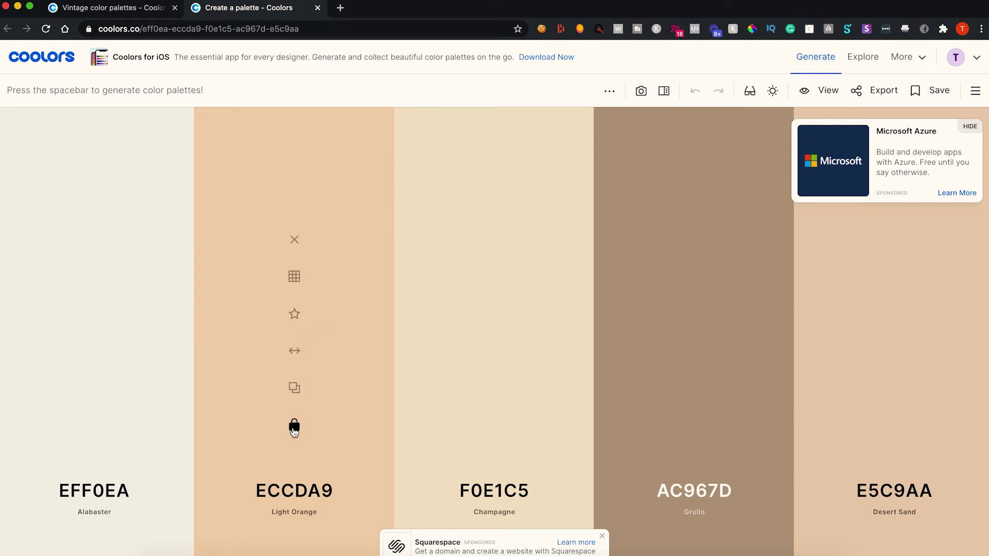
# Lock EFF0EA and ECCDA9, and remove F0E1C5 and AC967D from the palette.
pyautogui.click(94, 426)
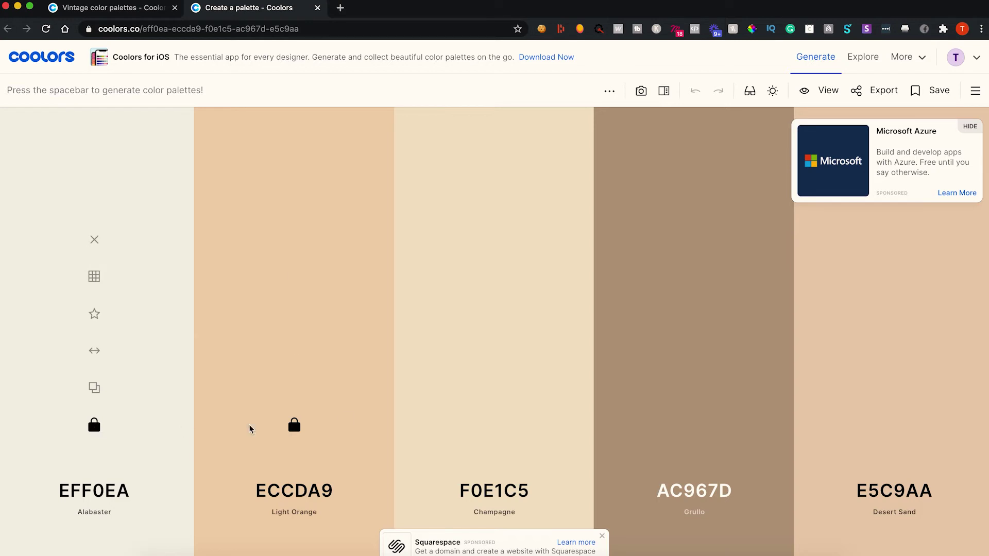
pyautogui.click(493, 242)
pyautogui.click(620, 243)
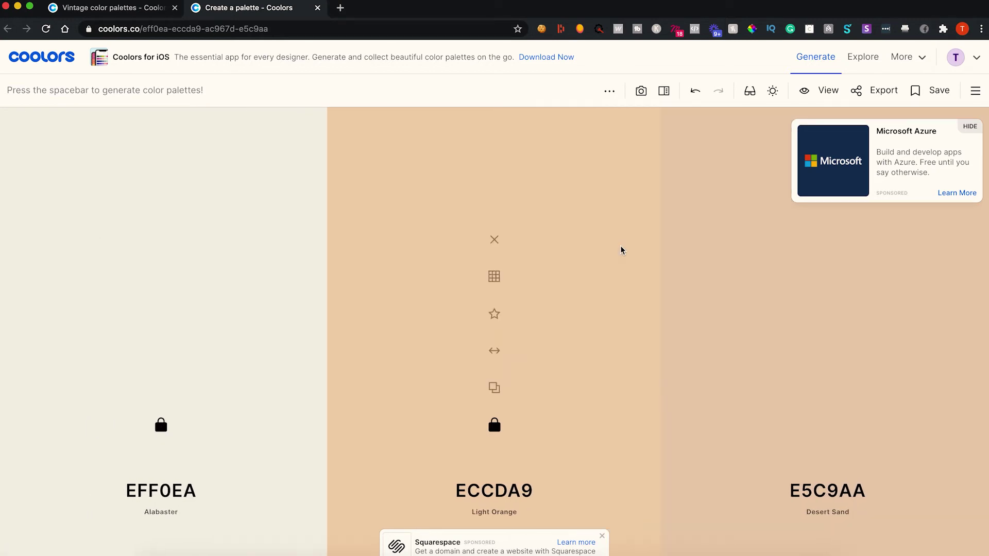
# Regenerate the third colour until it is 7E2E84, and lock it.
pyautogui.press('space')
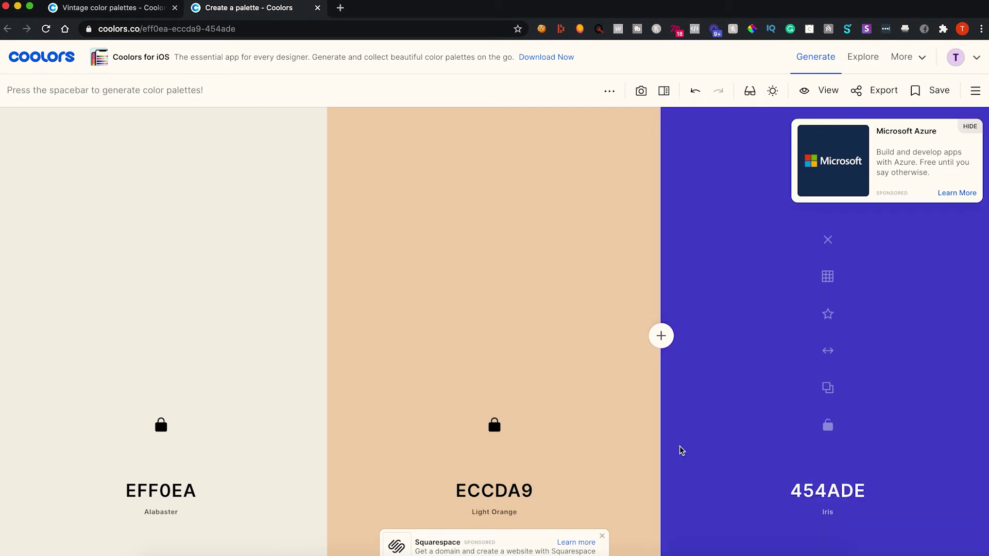
pyautogui.press('space')
pyautogui.press('space')
pyautogui.press('space')
pyautogui.press('space')
pyautogui.press('space')
pyautogui.press('space')
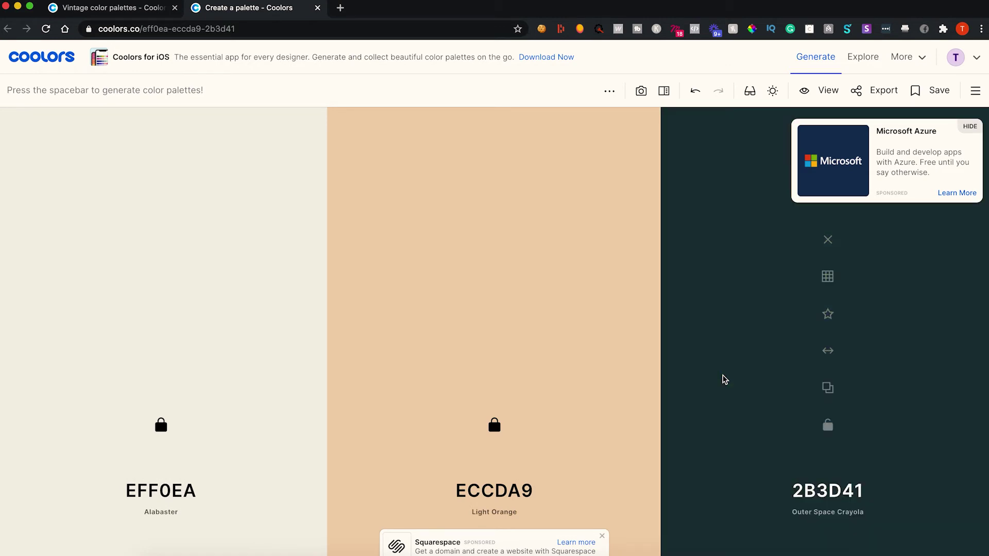
pyautogui.press('space')
pyautogui.press('space')
pyautogui.click(828, 425)
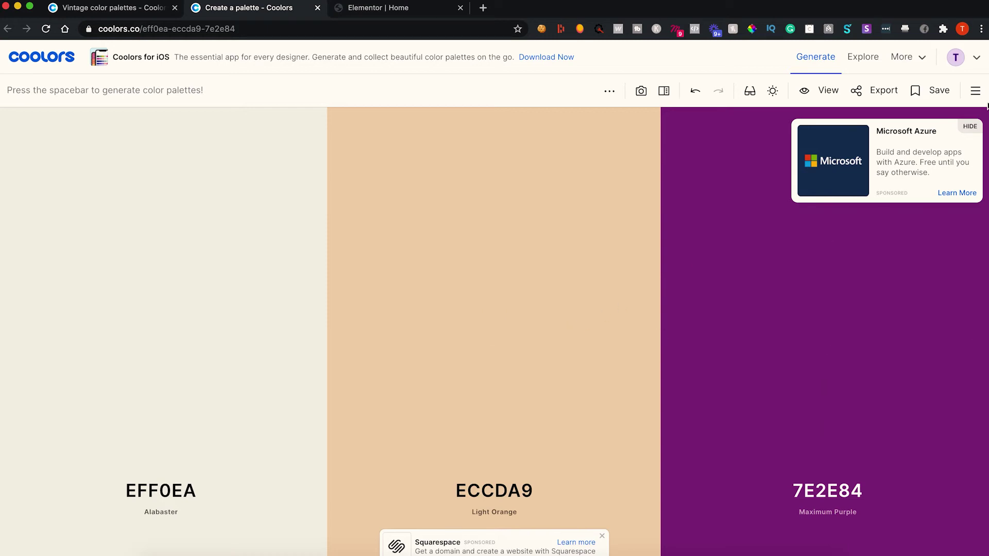
# Show the library of saved palettes and view the Demo brand palette and the Portfolio Palette.
pyautogui.click(976, 92)
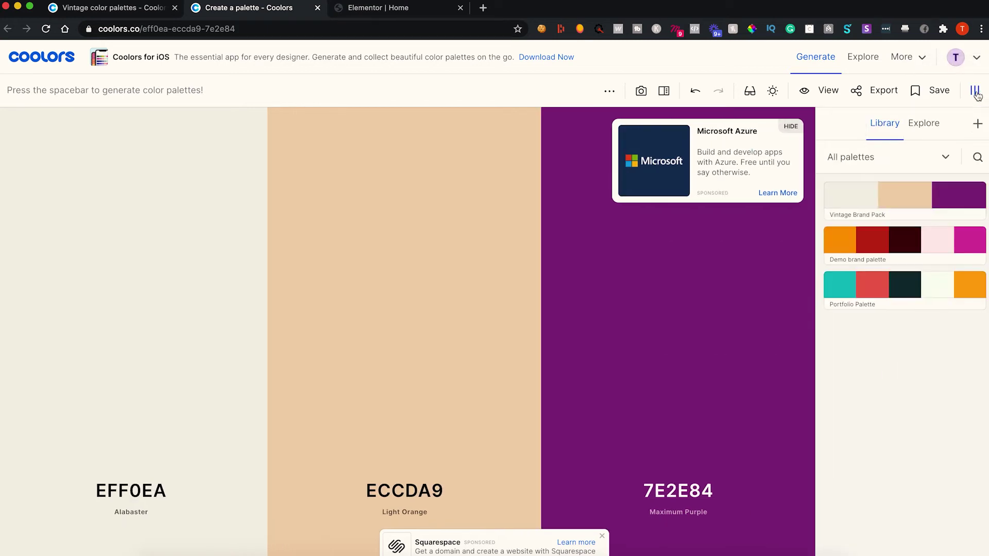
pyautogui.click(899, 240)
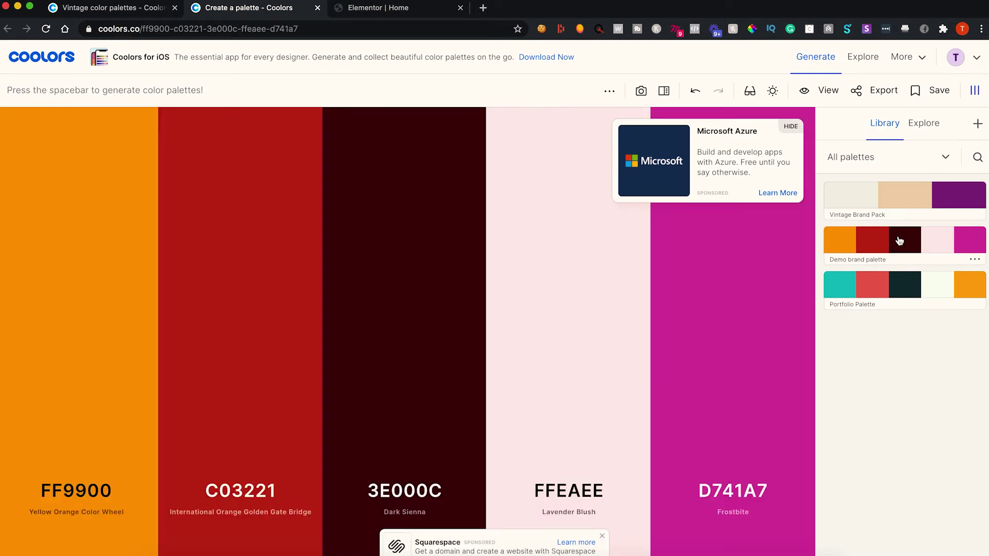
pyautogui.click(909, 280)
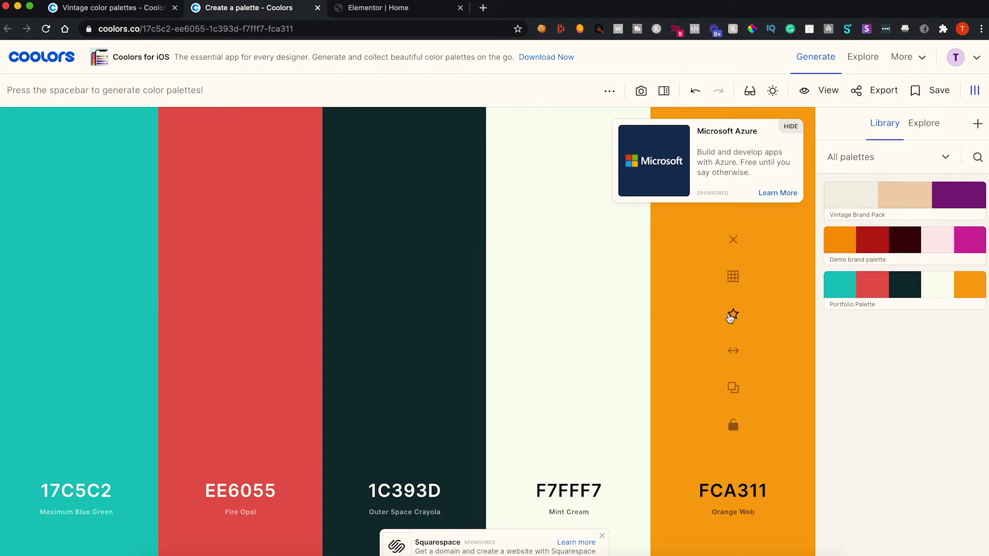
# Load the saved Vintage Brand Pack palette and move its ECCDA9 colour to the first position.
pyautogui.click(915, 222)
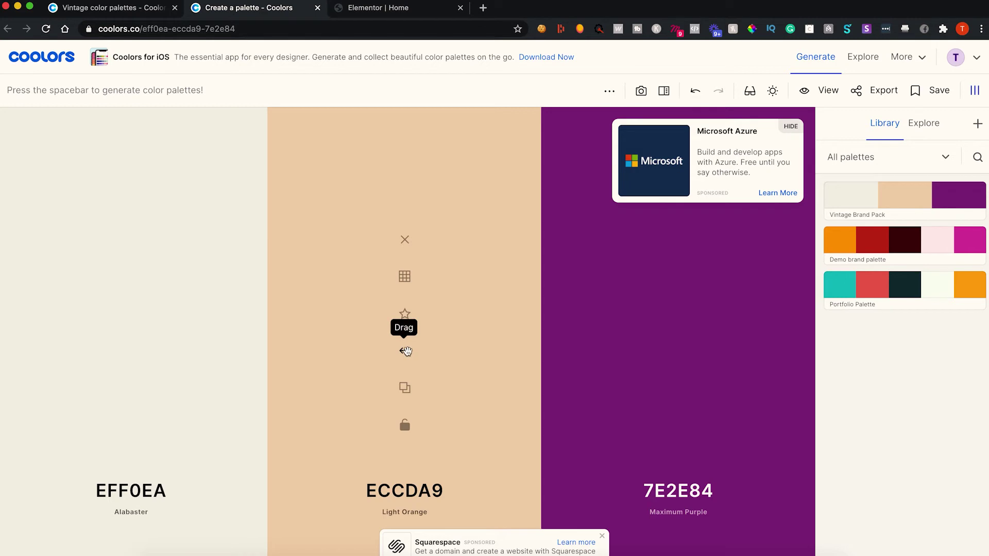
pyautogui.moveTo(405, 351); pyautogui.dragTo(131, 352)
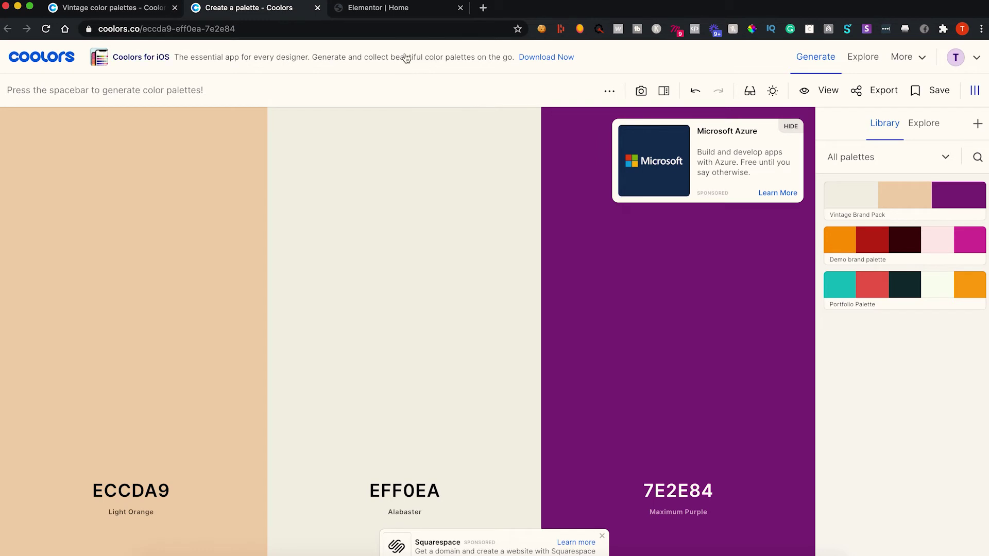
# Switch to the Elementor page editor and open the Global Colors in the site settings.
pyautogui.click(406, 15)
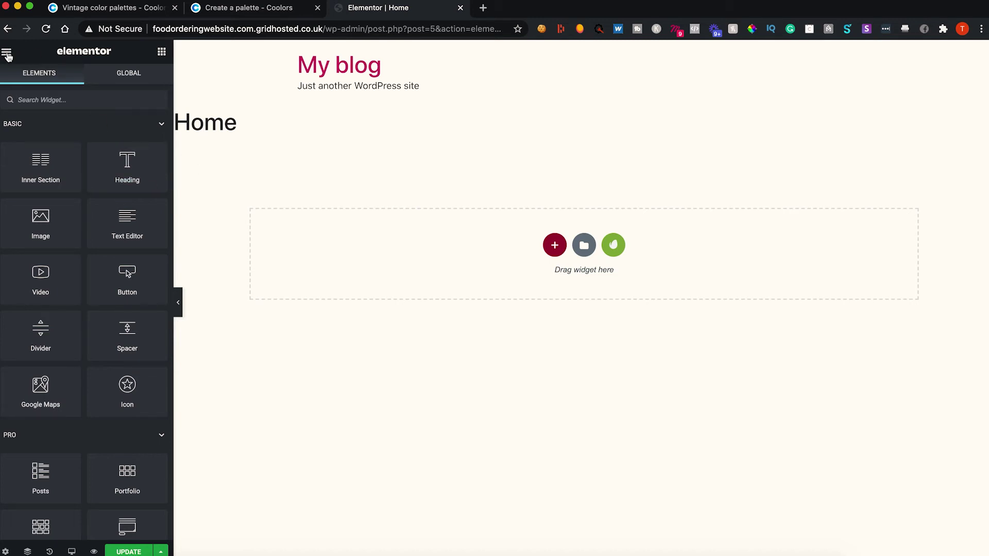
pyautogui.click(7, 52)
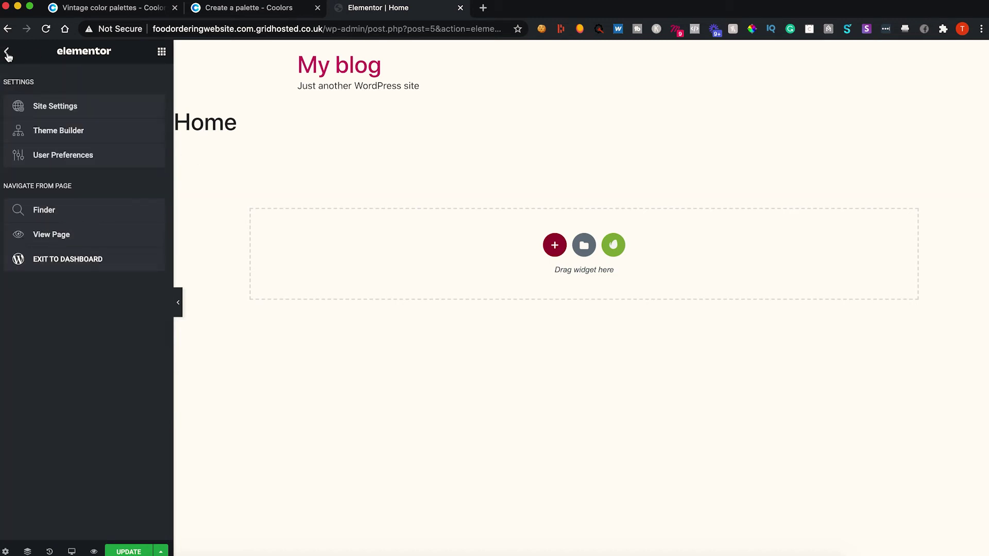
pyautogui.click(53, 109)
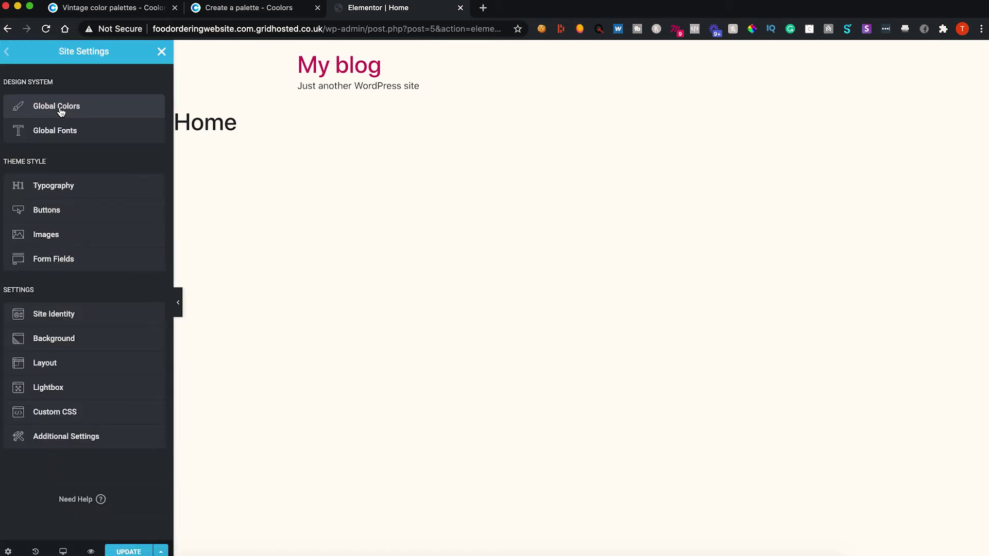
pyautogui.click(61, 111)
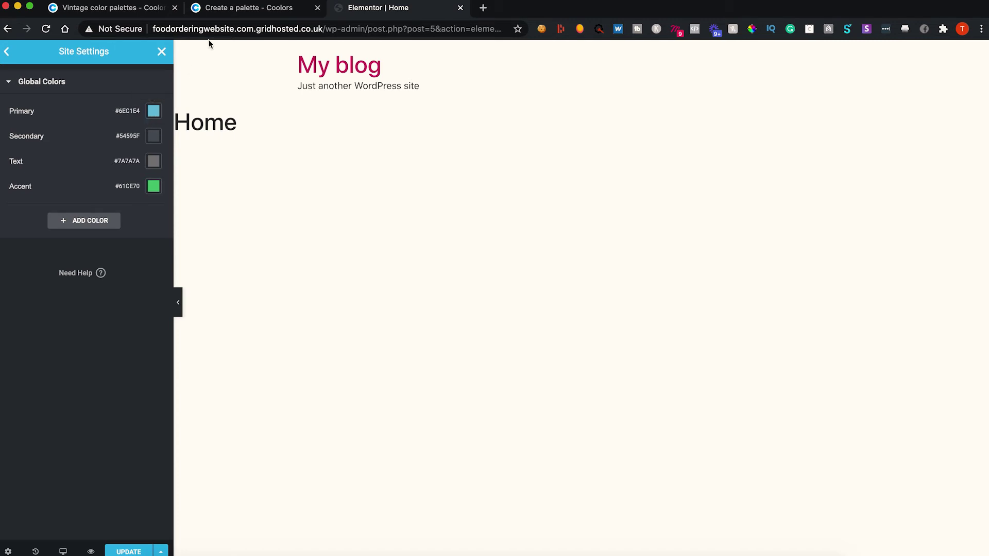
# Copy the ECCDA9 hex code from the Coolors palette and set it as Elementor's Primary global colour.
pyautogui.click(230, 9)
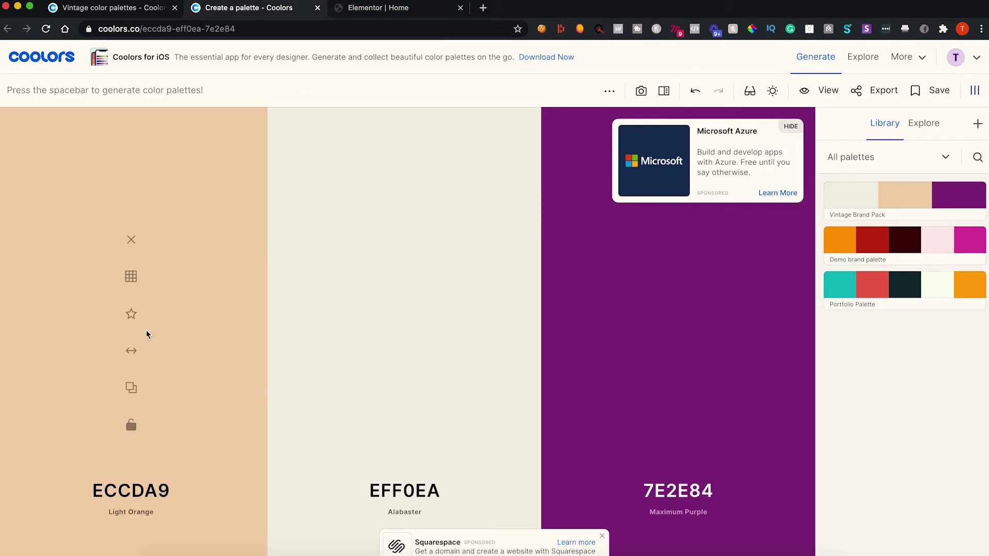
pyautogui.moveTo(132, 390)
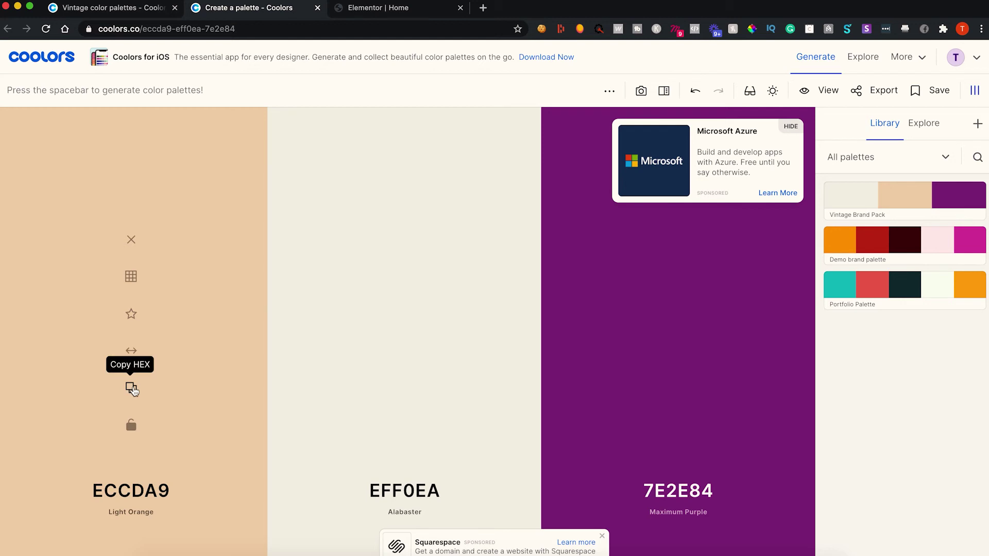
pyautogui.click(131, 390)
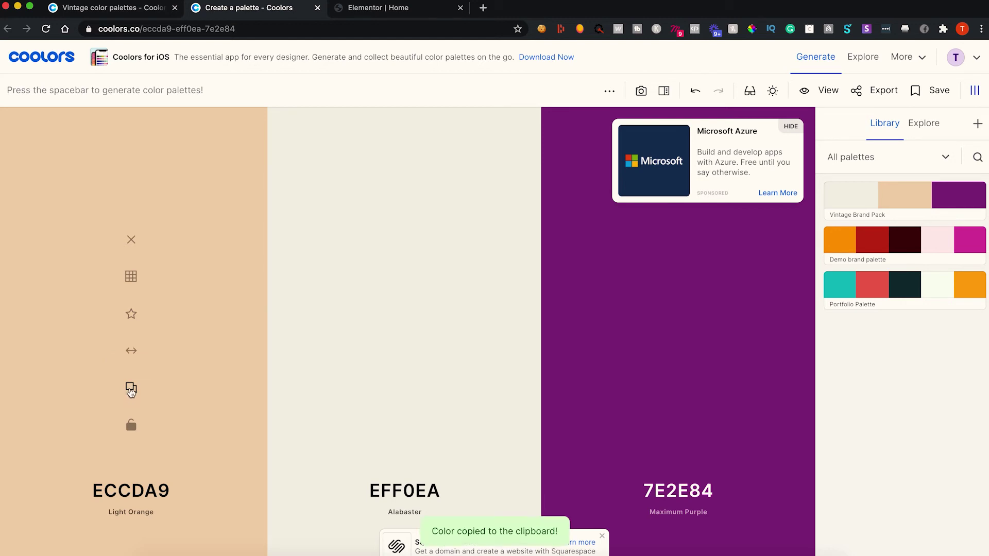
pyautogui.click(383, 9)
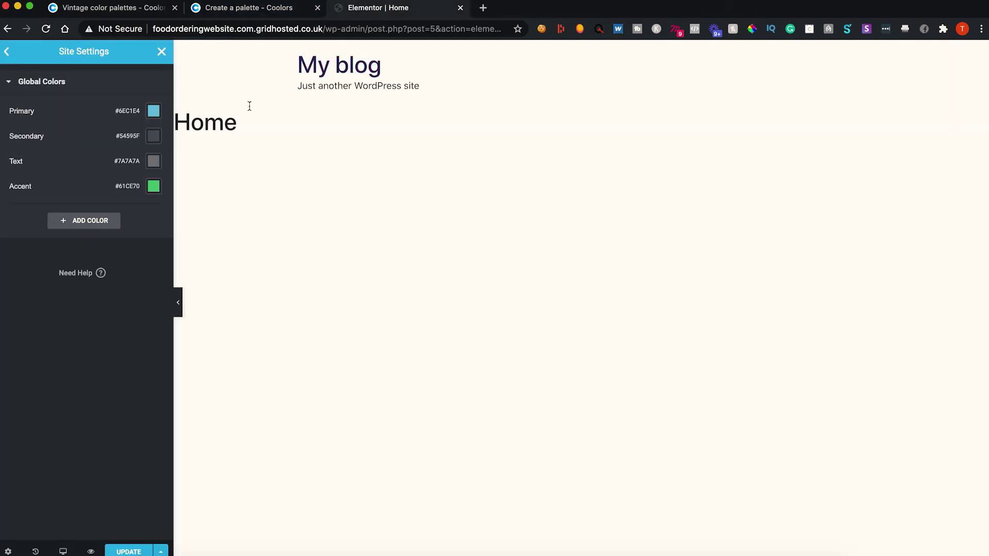
pyautogui.click(153, 117)
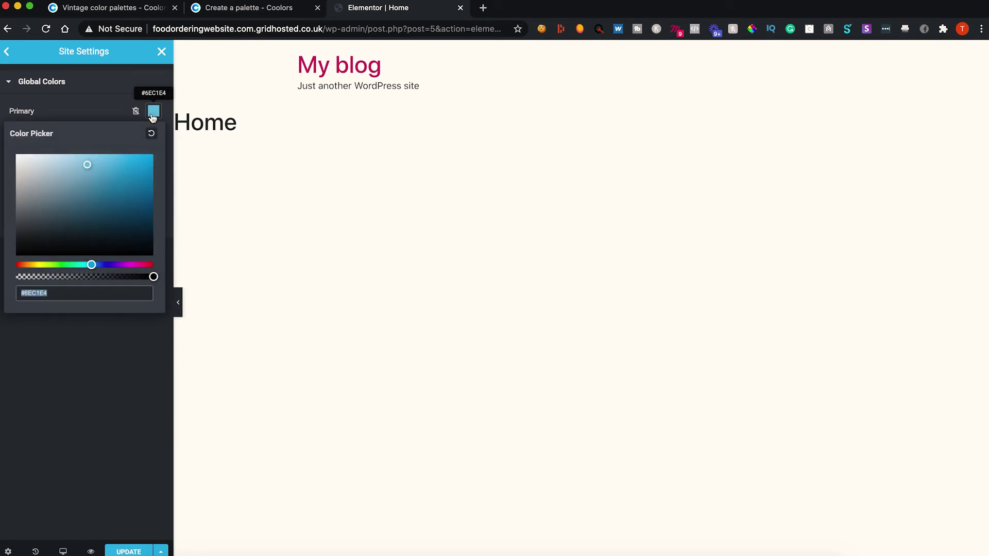
pyautogui.rightClick(56, 292)
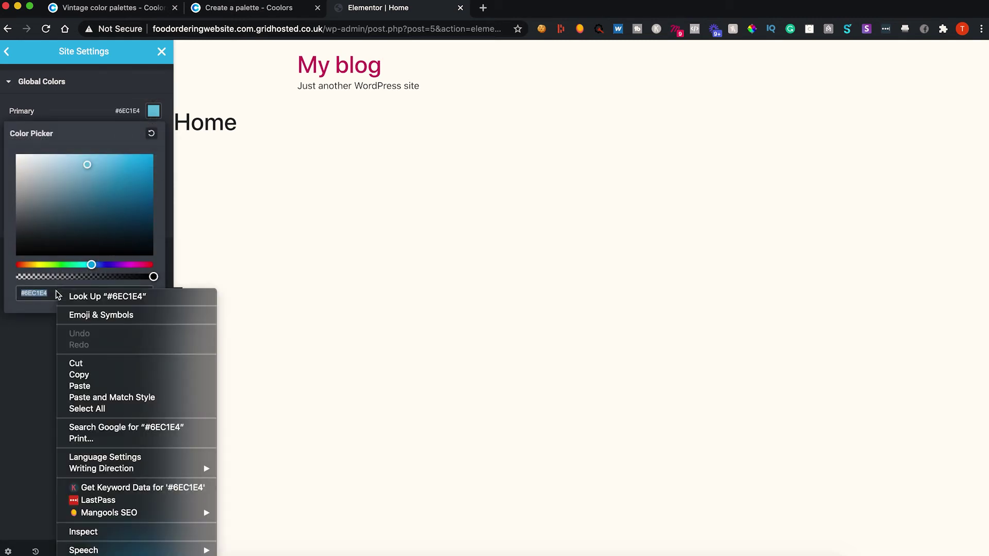
pyautogui.click(95, 384)
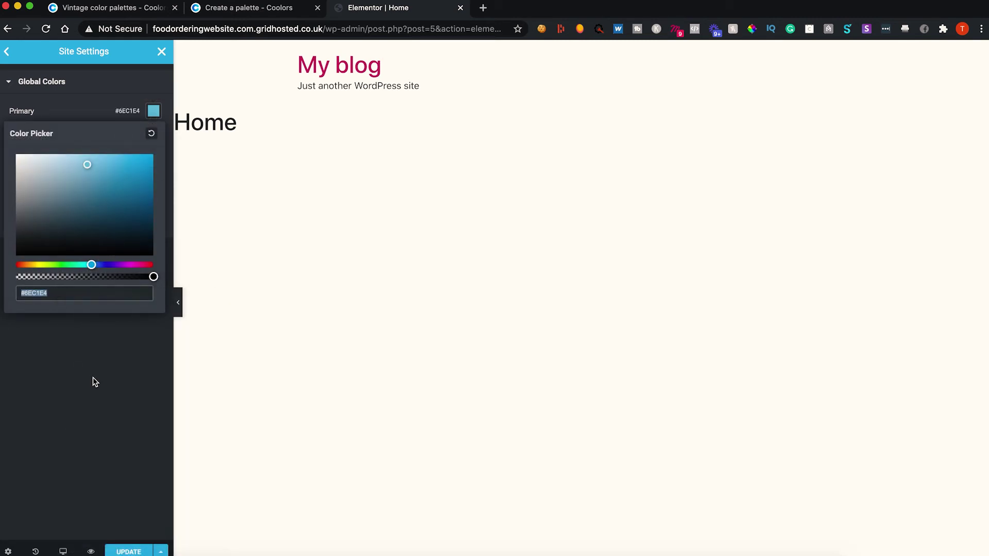
pyautogui.click(111, 338)
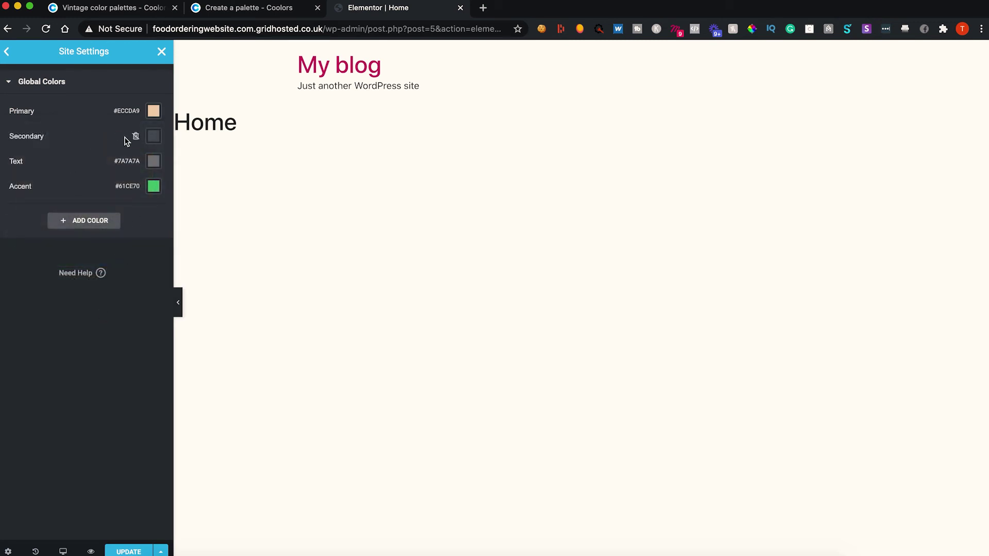
# Copy the EFF0EA hex code from the Coolors palette and set it as Elementor's Secondary global colour.
pyautogui.click(233, 10)
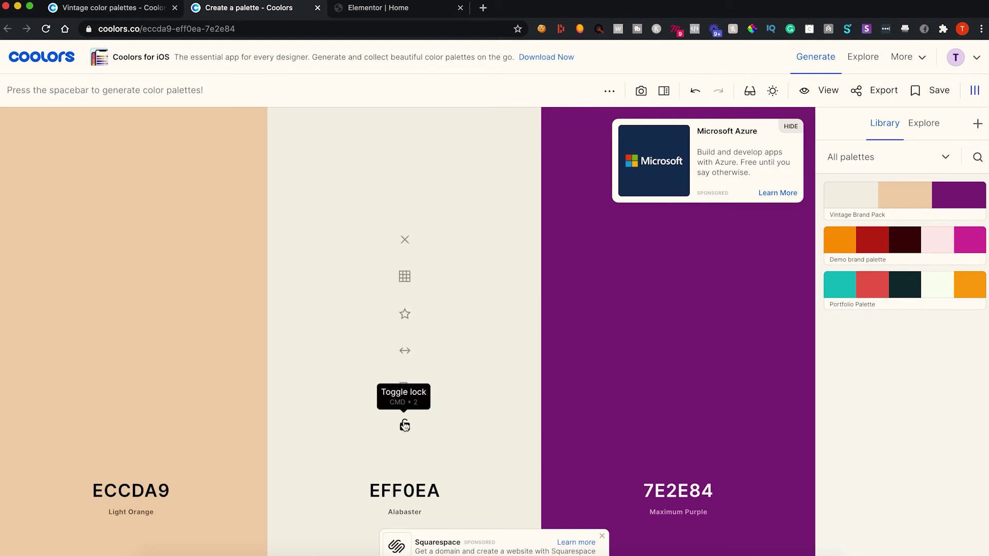
pyautogui.click(405, 388)
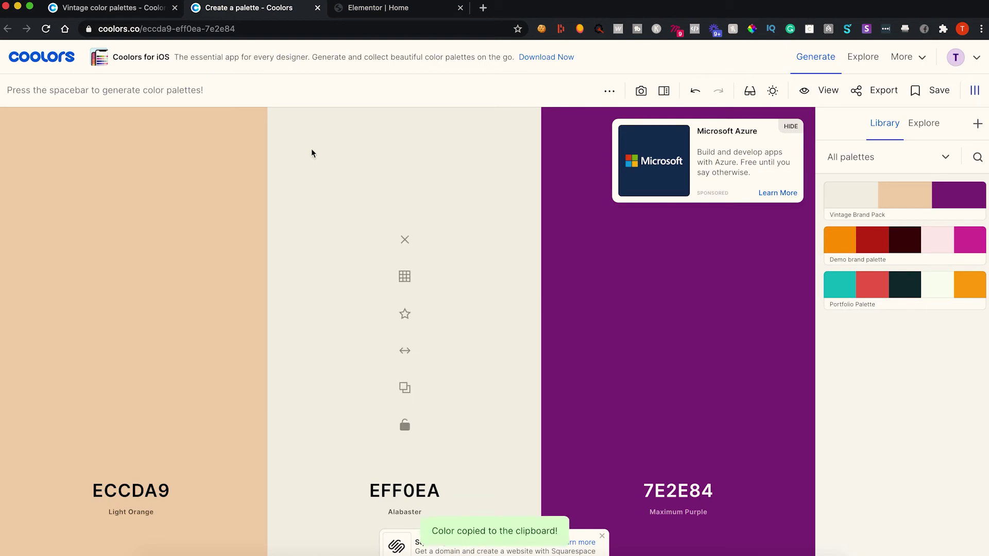
pyautogui.click(372, 8)
pyautogui.click(153, 136)
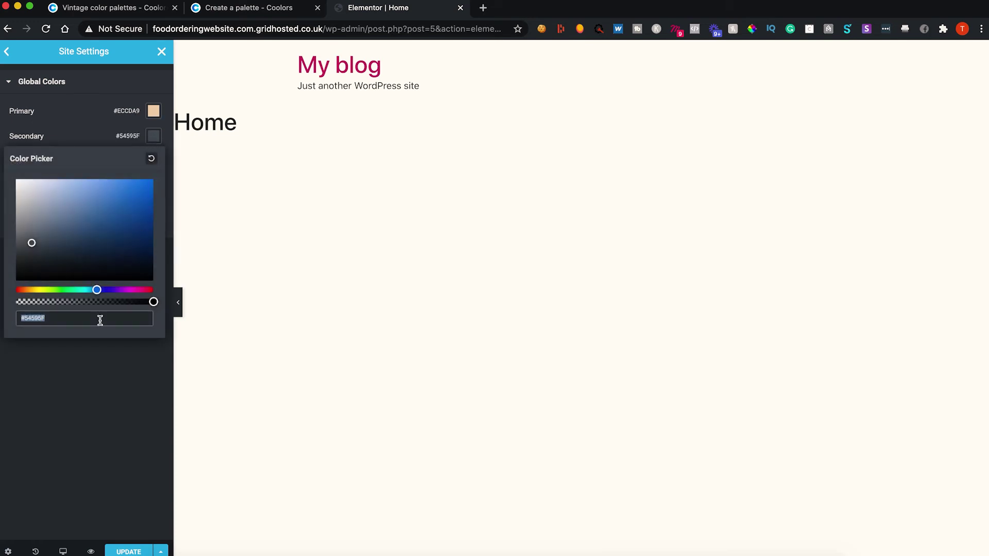
pyautogui.press('super+v')
pyautogui.click(92, 374)
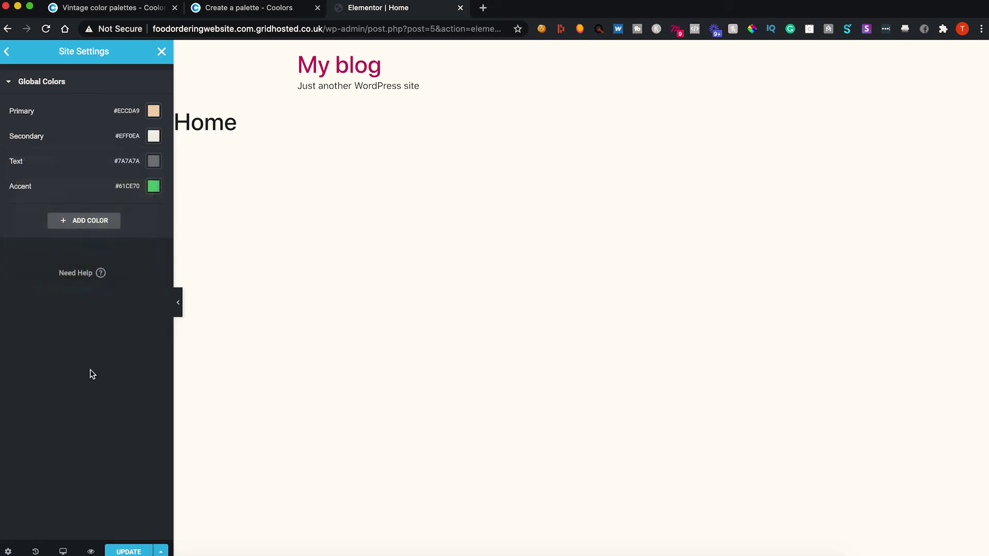
# Set the Text global colour to the dark grey #414141.
pyautogui.click(154, 162)
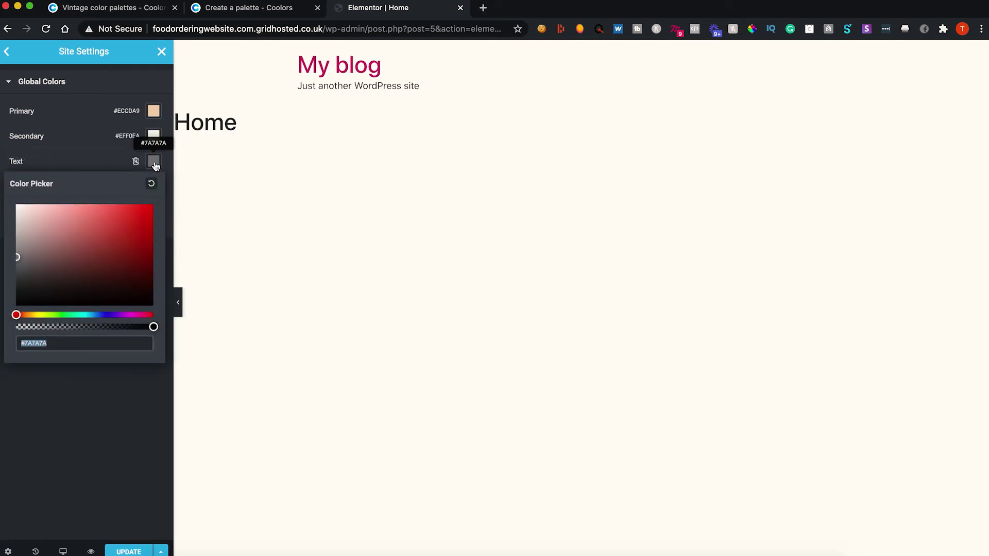
pyautogui.press('super+v')
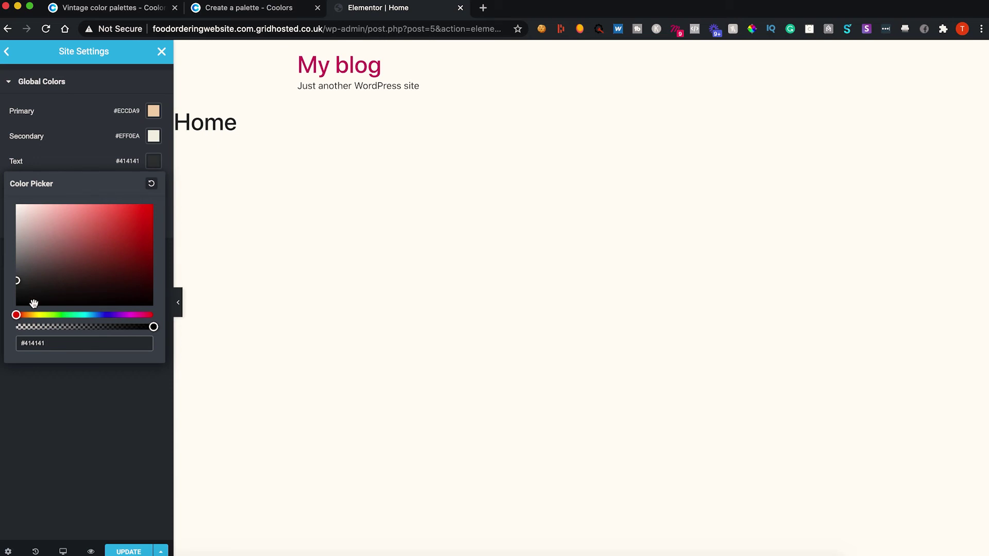
pyautogui.click(65, 158)
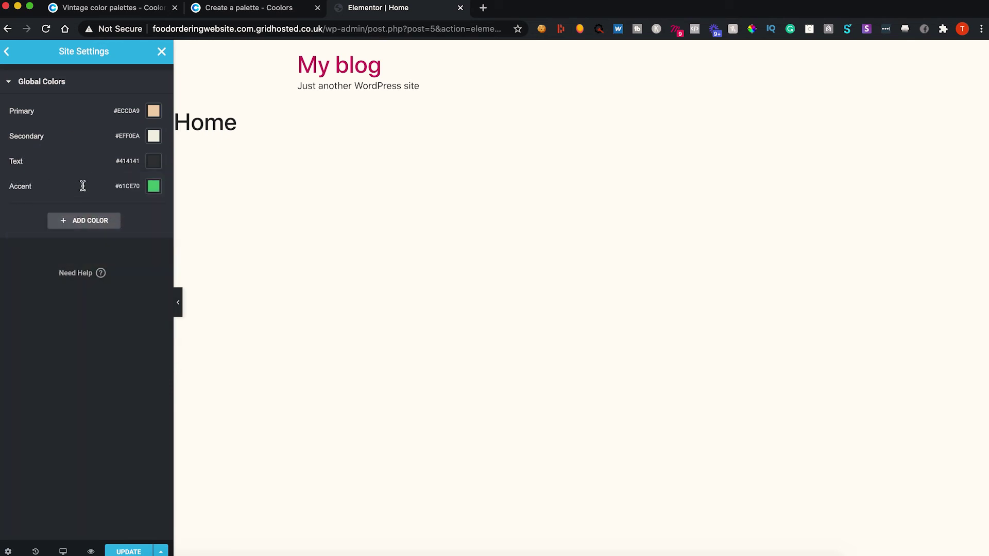
# Copy the 7E2E84 hex code from the Coolors palette and set it as Elementor's Accent global colour.
pyautogui.click(243, 9)
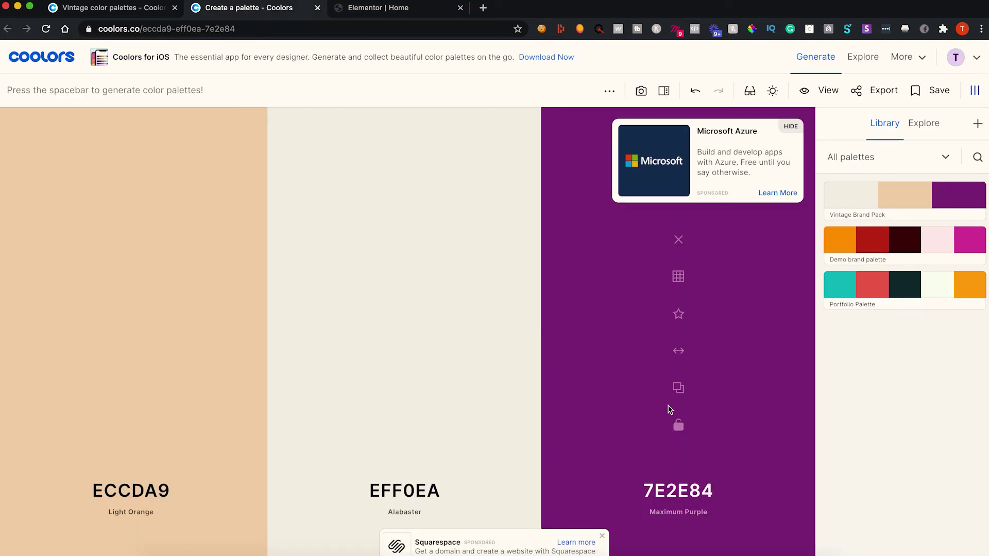
pyautogui.click(679, 389)
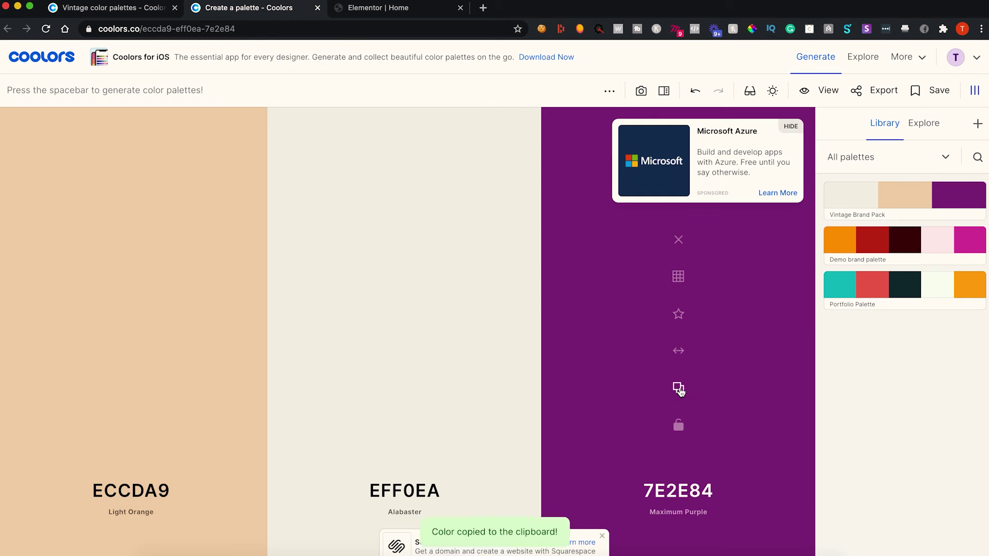
pyautogui.click(378, 8)
pyautogui.click(153, 187)
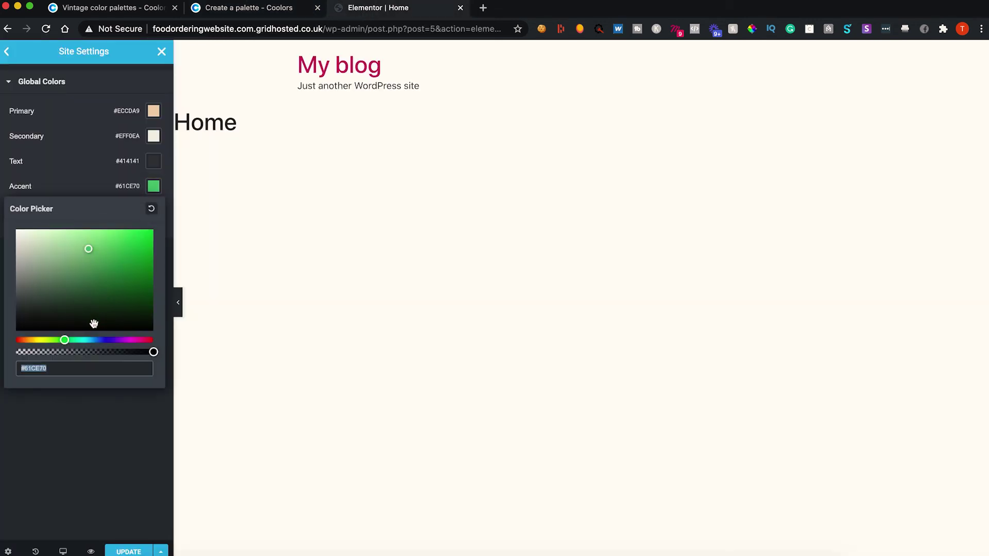
pyautogui.press('super+v')
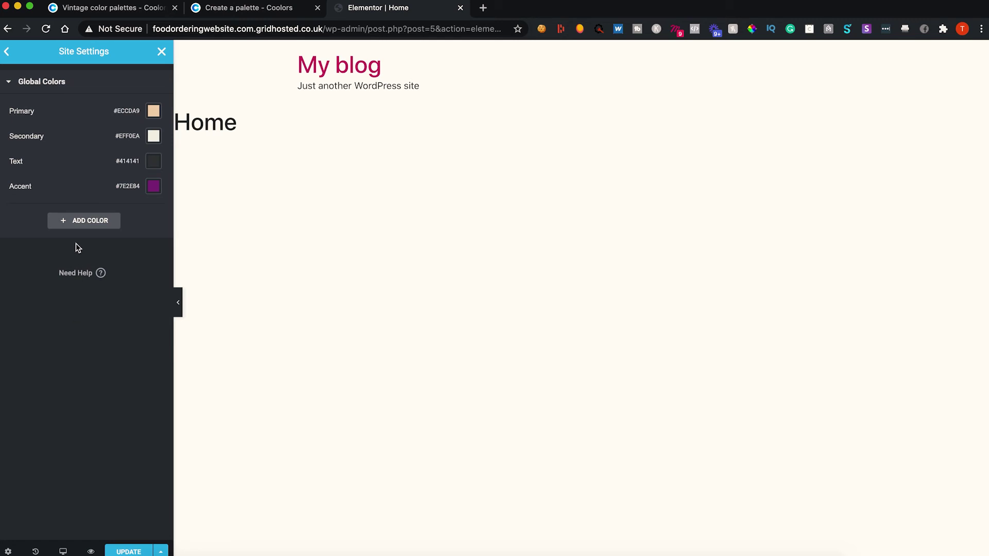
# Add a new global colour with the value #8B3E3E and name it Accent 2.
pyautogui.click(76, 221)
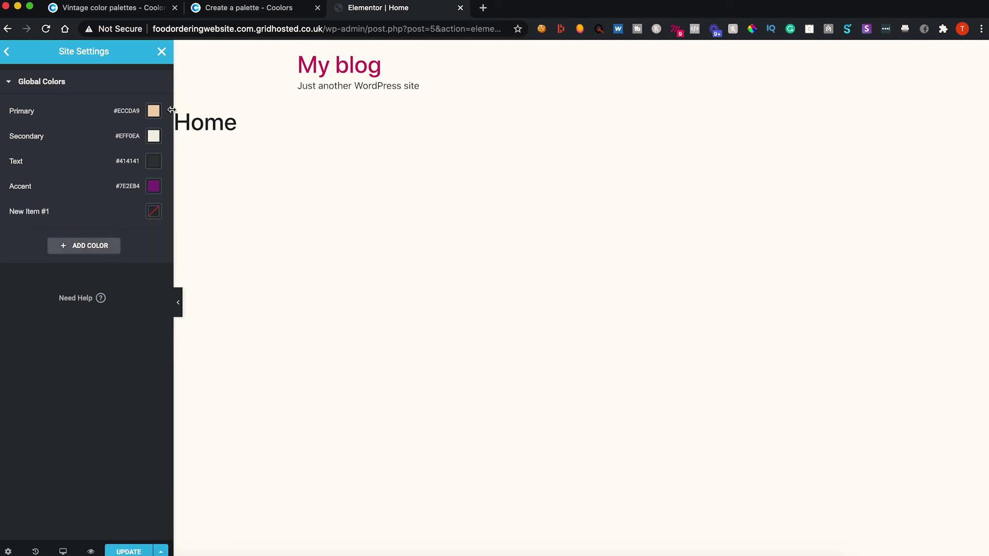
pyautogui.click(153, 212)
pyautogui.press('super+v')
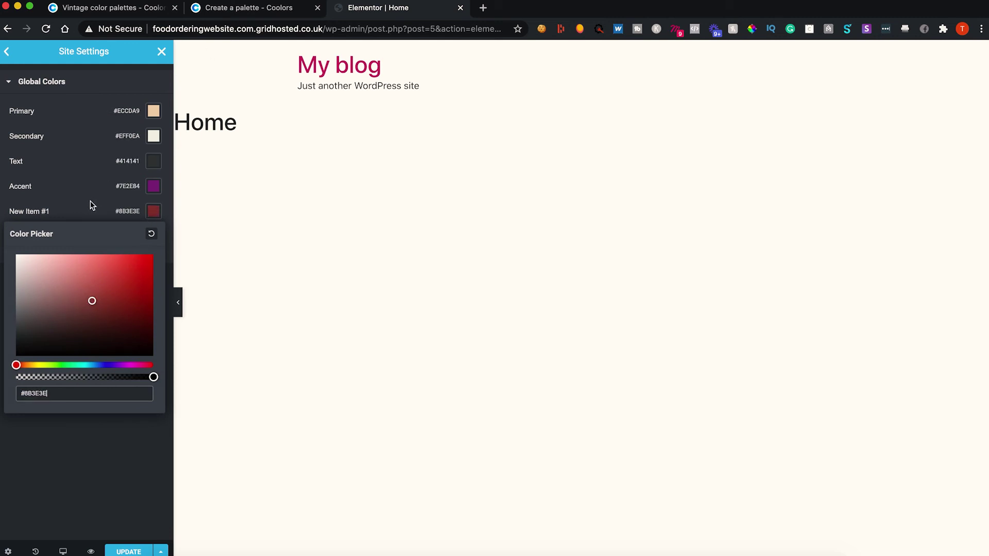
pyautogui.click(88, 207)
pyautogui.click(34, 213)
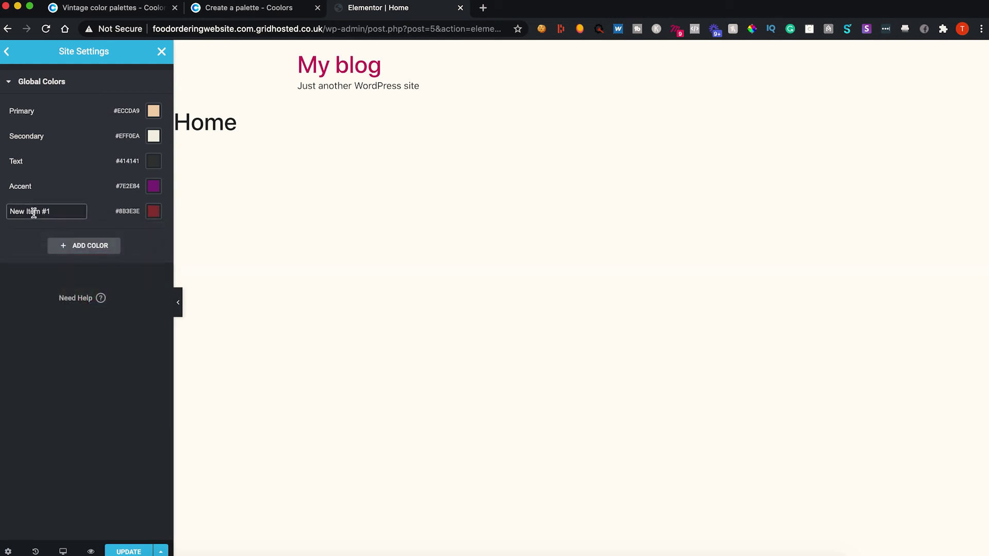
pyautogui.tripleClick(34, 213)
pyautogui.write('Accent 2')
pyautogui.click(24, 283)
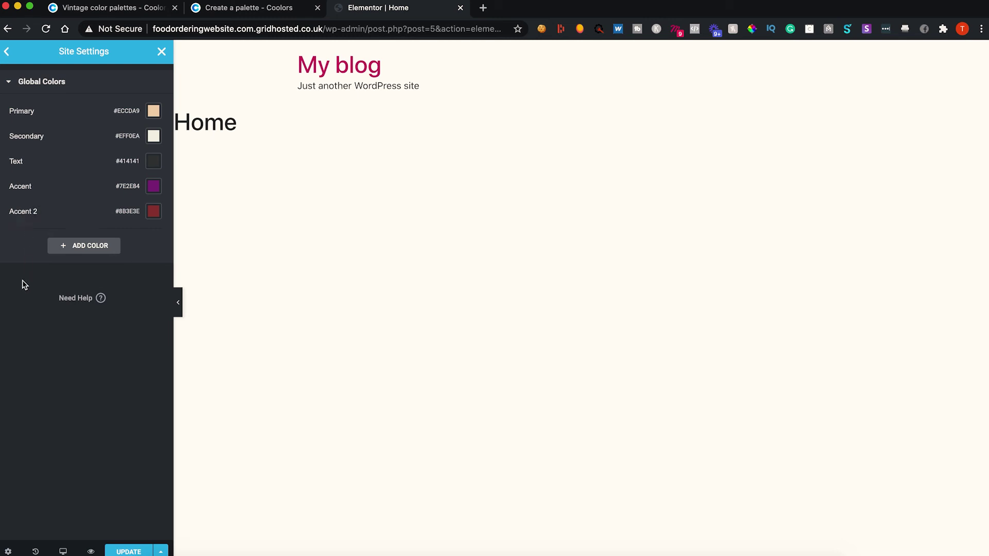
# Rename the Accent global colour as Call to action.
pyautogui.click(28, 190)
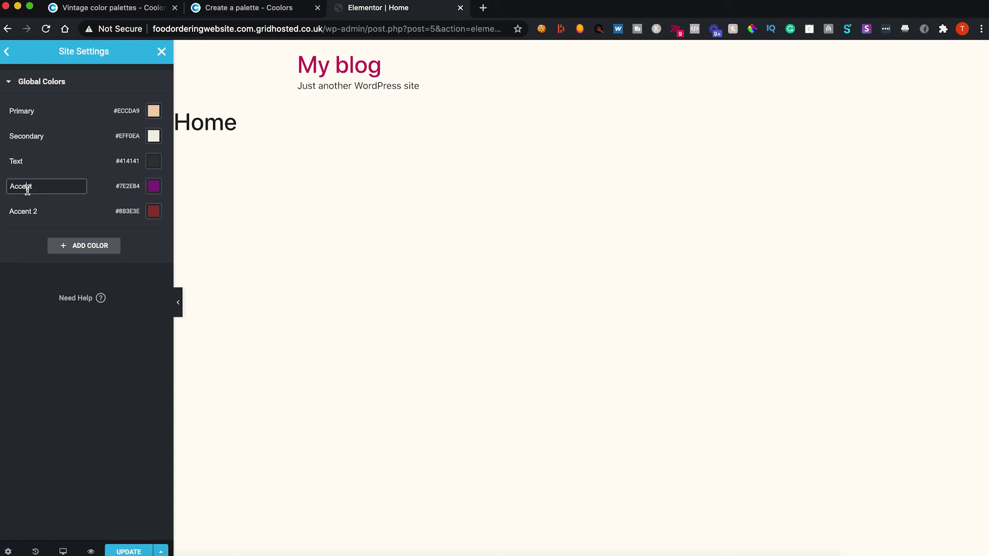
pyautogui.doubleClick(43, 186)
pyautogui.write('Call to actiopn')
pyautogui.press('BackSpace')
pyautogui.write('mn')
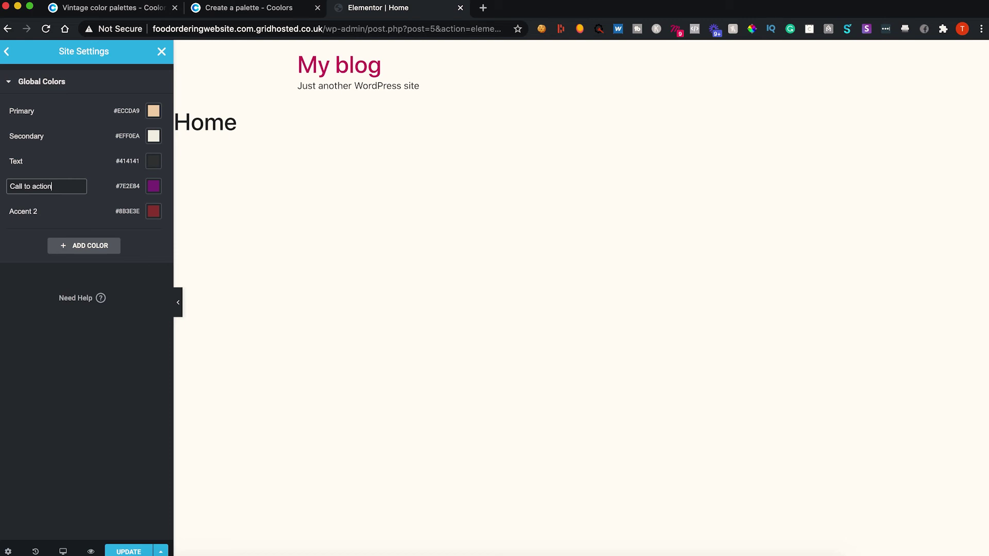